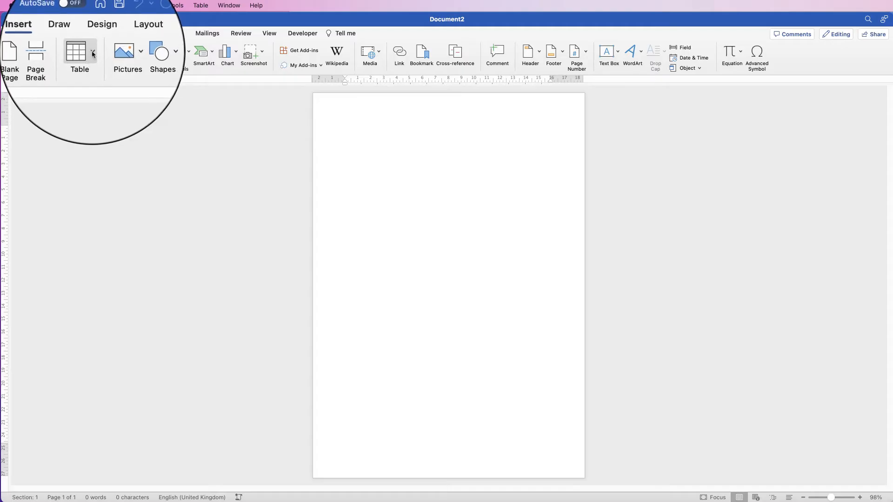
Insert a table with 4 columns and 8 rows and add blank lines above it.
click(88, 61)
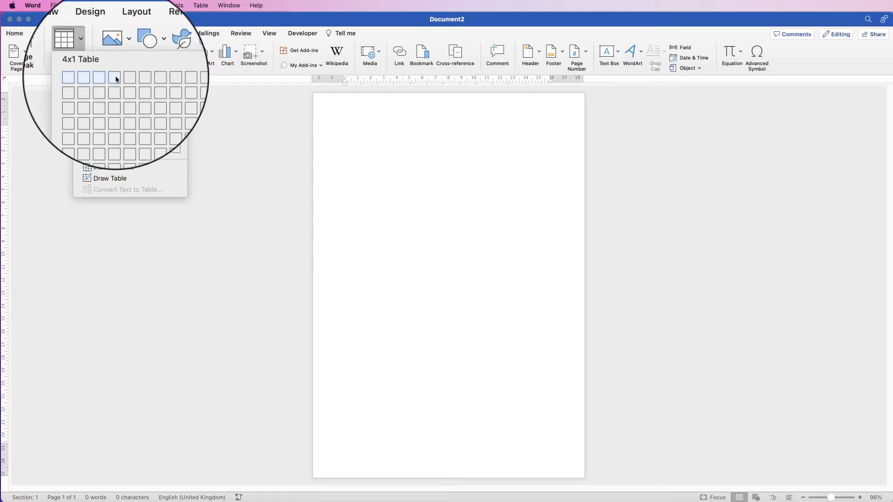
click(118, 150)
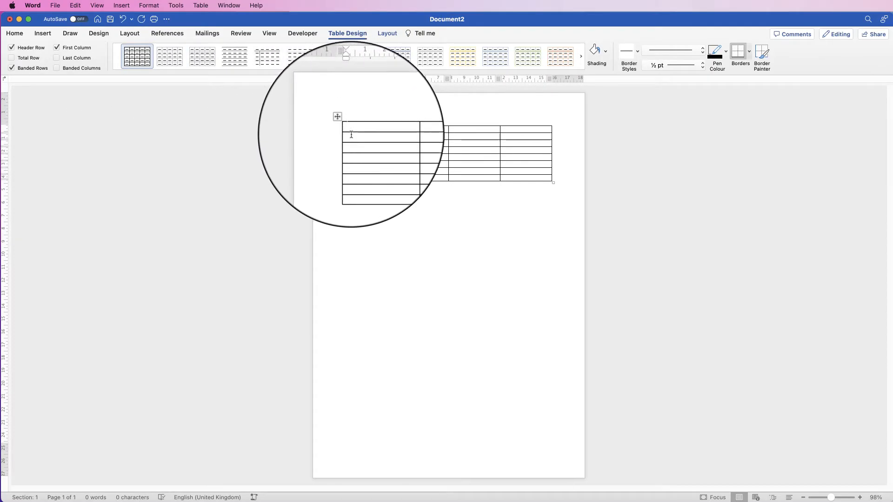
key(Return)
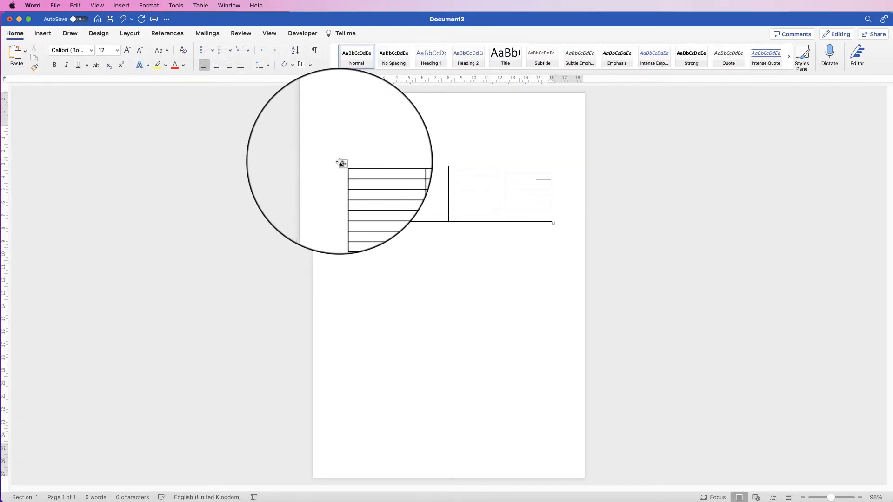
Set all the table's rows to 0.8 cm high and align the cell contents centre left.
click(342, 163)
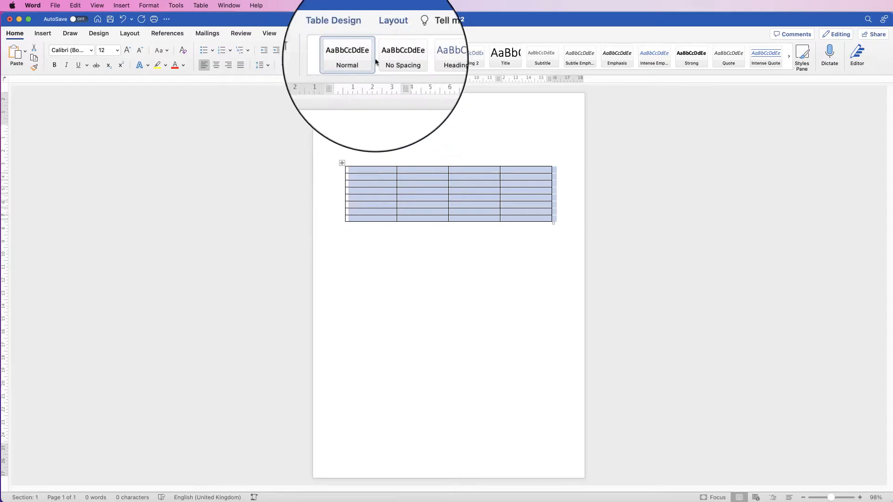
click(386, 33)
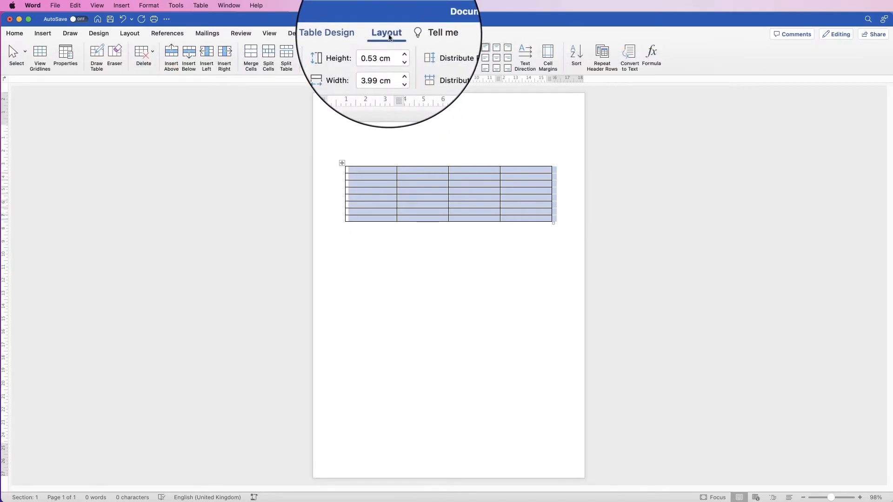
click(359, 52)
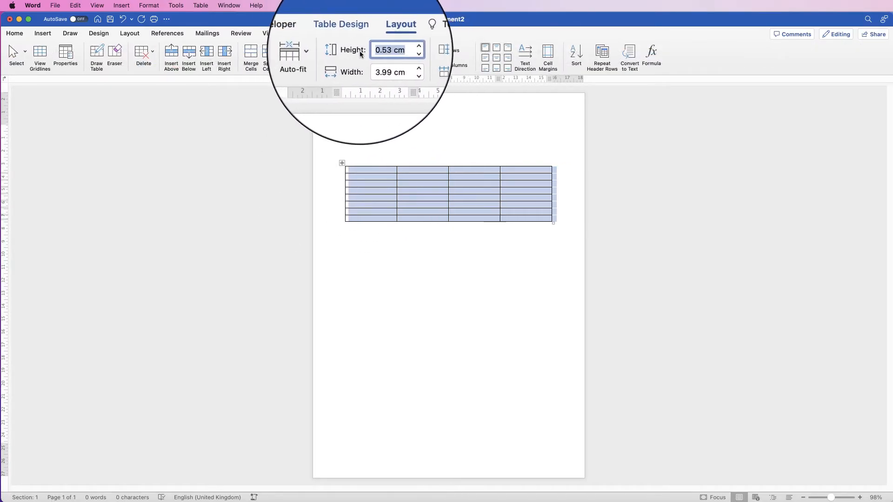
text(0.8)
key(Return)
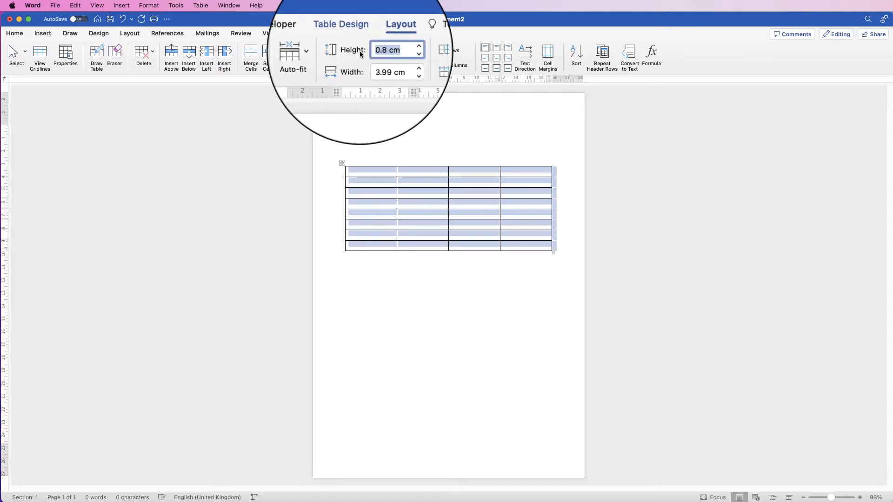
click(486, 58)
Fill the first row with BILLED TO and New Client Company, the second with PAYMENT TO in uppercase and placeholder company name and address lines.
click(377, 173)
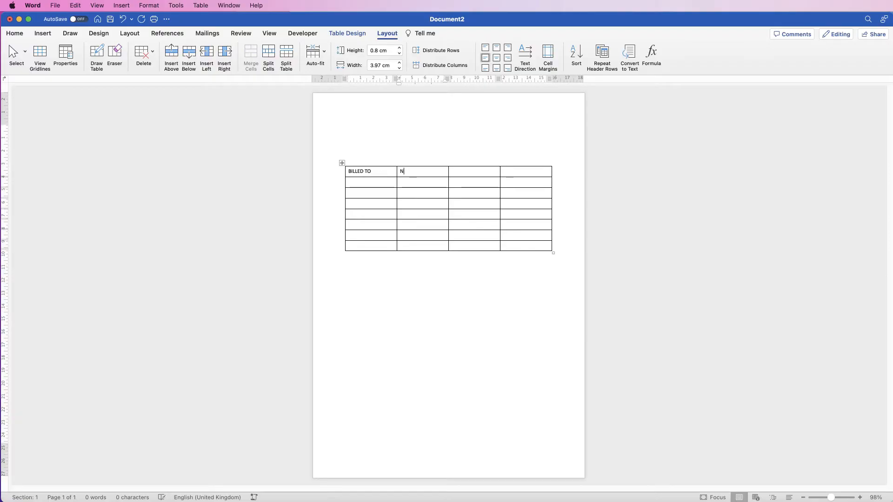
text(Client Company)
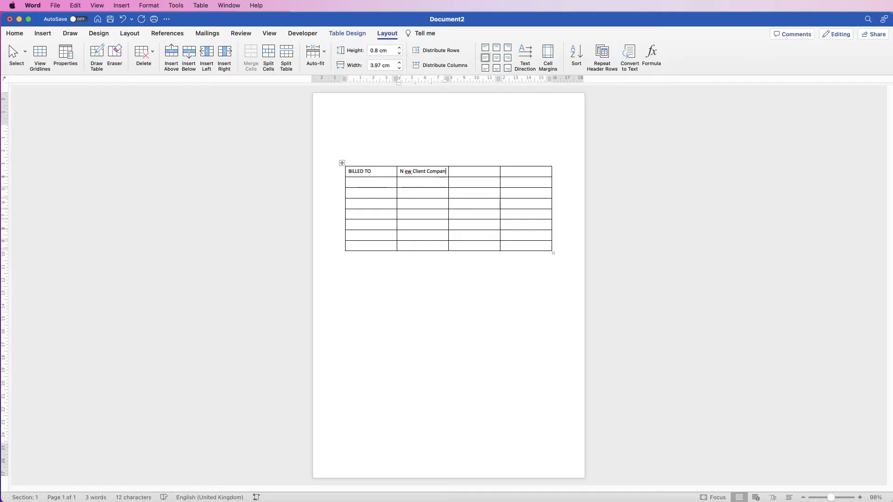
click(378, 186)
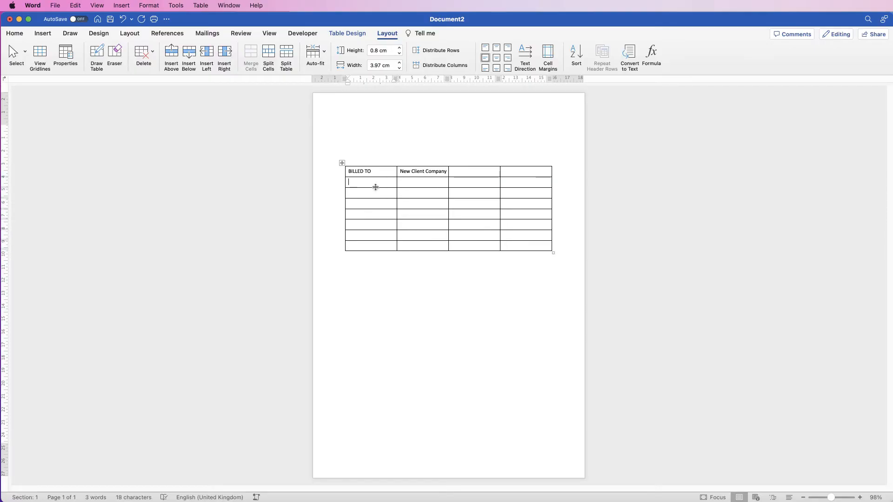
text(Payment To)
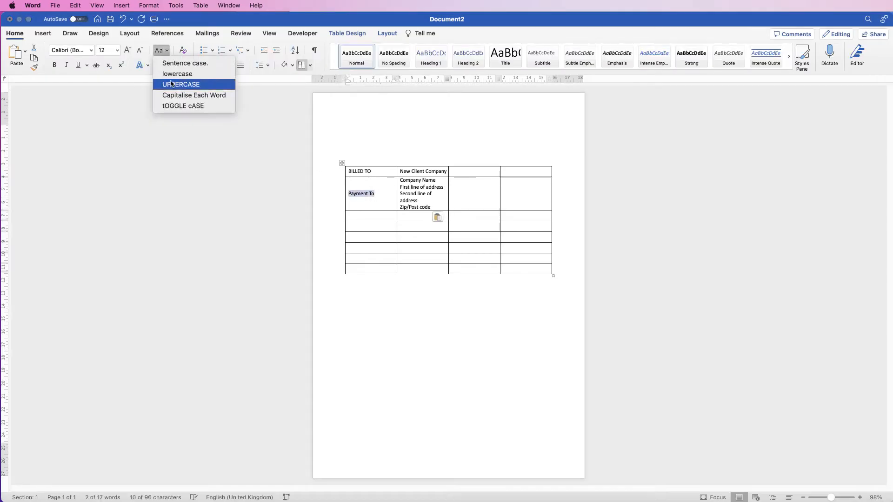
click(172, 85)
Enter the labels BANK, ACCOUNT NUMBER, ACCOUNT NAME and SORT CODE in the first column below PAYMENT TO.
click(371, 217)
text(BANK)
click(371, 227)
text(ACCOUNT NUMBER)
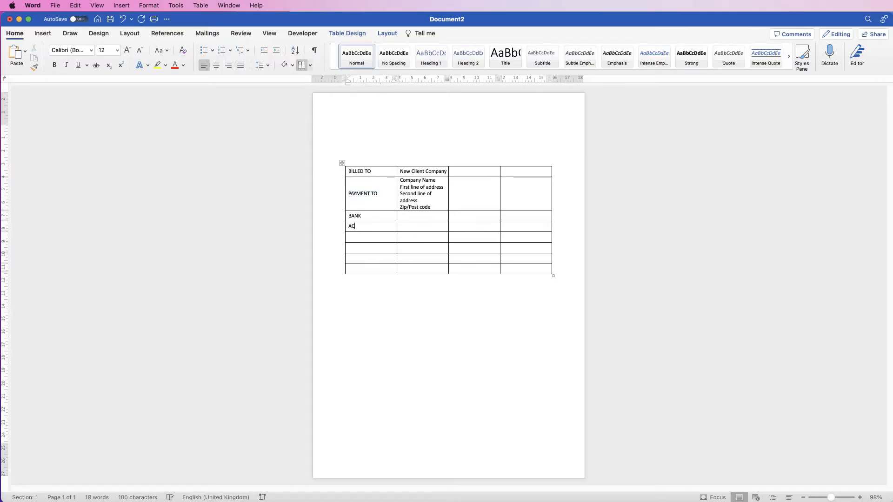
click(376, 239)
text(ACCOUNT NAME)
click(372, 248)
text(CODE)
Fill the second column beside the bank labels with Bank Name, Name of Account, a placeholder account number and a placeholder sort code.
click(425, 217)
text(Bank Name)
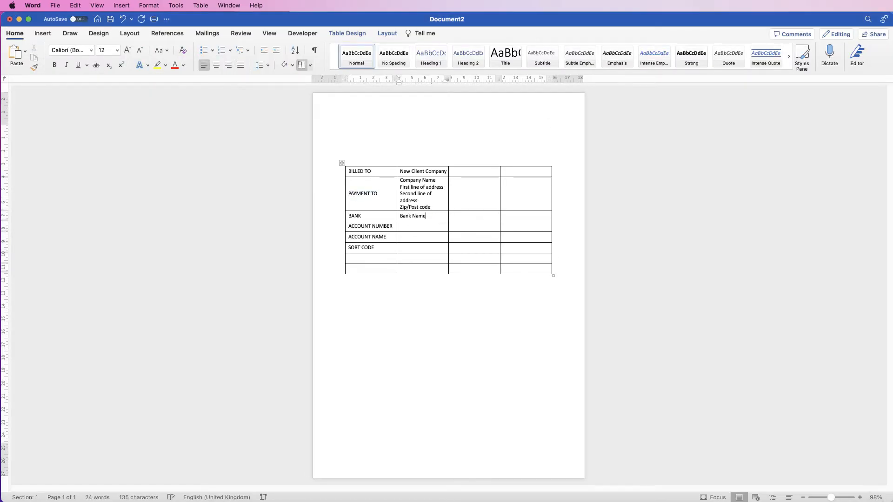
click(423, 227)
text(Name of Account)
click(422, 237)
text(000 000 000)
click(422, 248)
text(00 00 00)
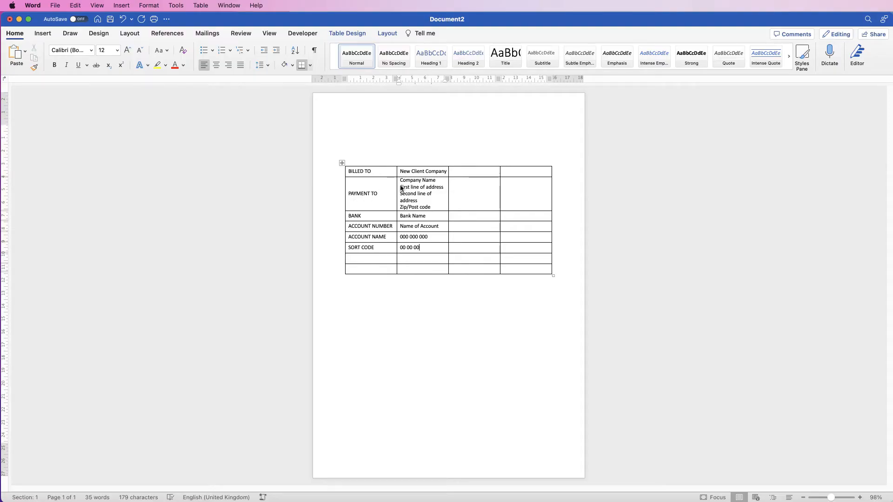
Align the PAYMENT TO label to the top left of its cell and widen the second column so each address line fits.
click(359, 195)
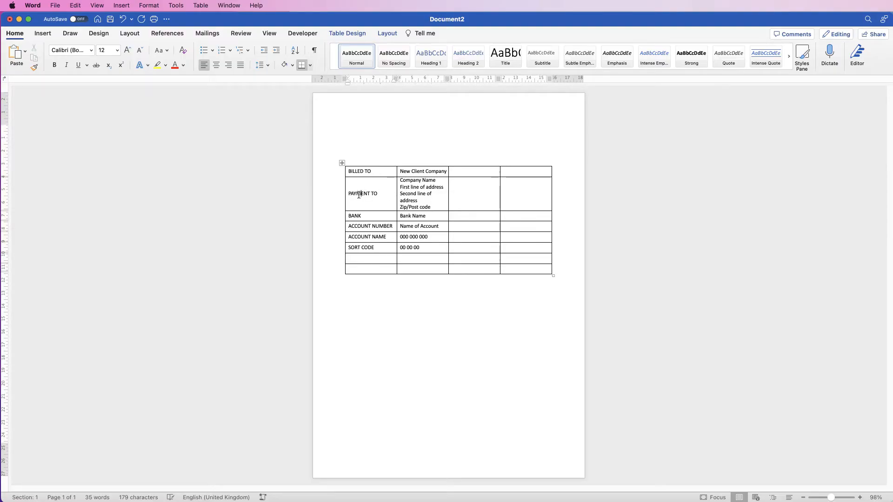
click(387, 33)
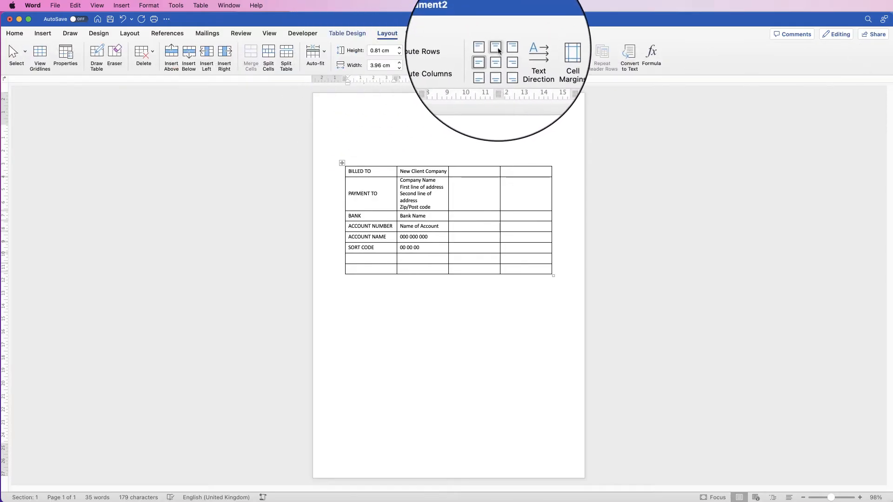
click(486, 48)
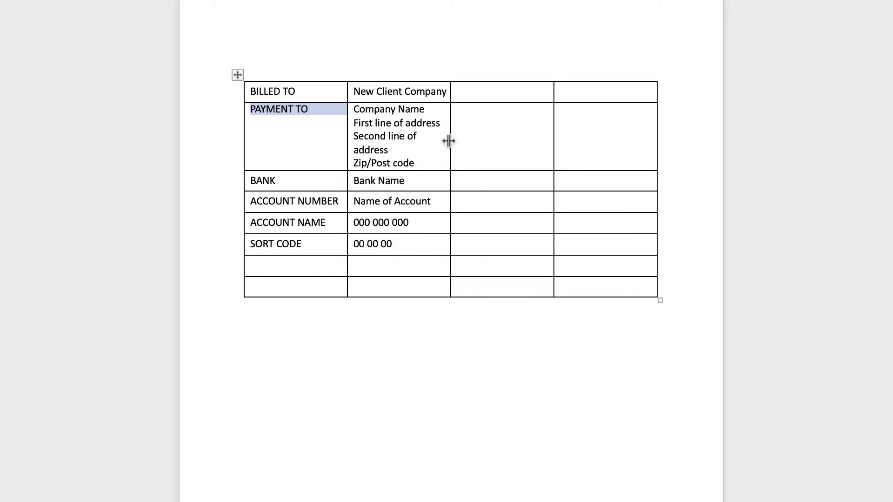
drag(448, 139, 491, 140)
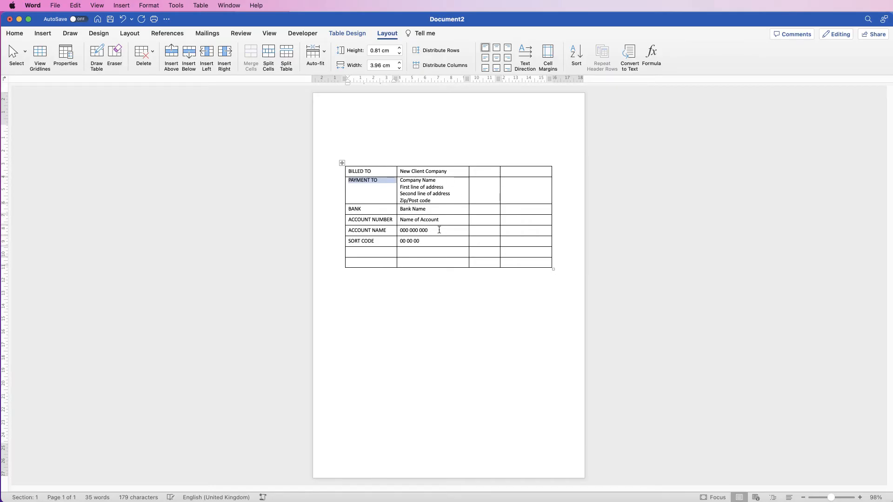
Add 14 rows below the last row of the table.
click(510, 264)
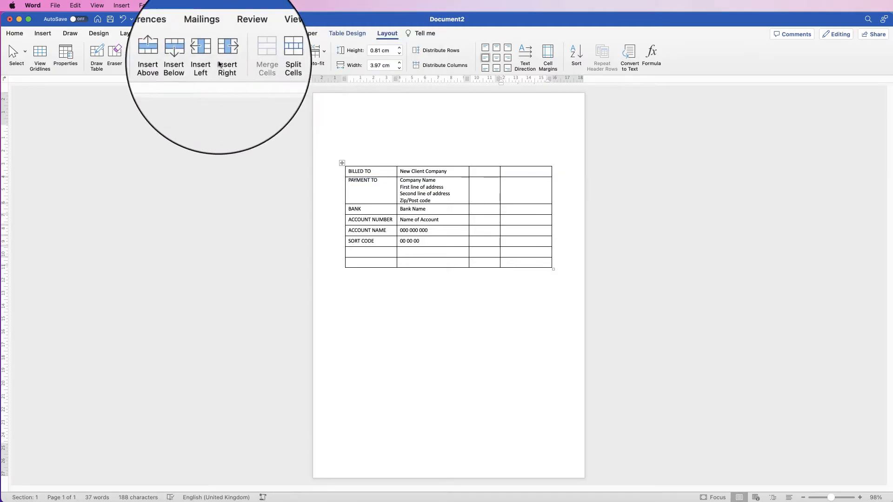
click(188, 55)
click(188, 55)
click(188, 56)
click(188, 55)
click(189, 57)
click(189, 57)
click(189, 56)
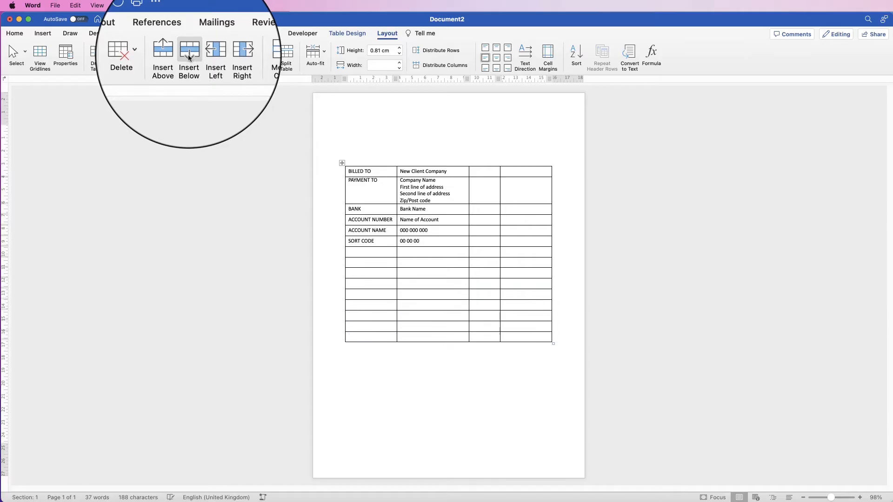
click(189, 56)
click(189, 56)
click(188, 57)
click(189, 58)
click(189, 57)
click(189, 57)
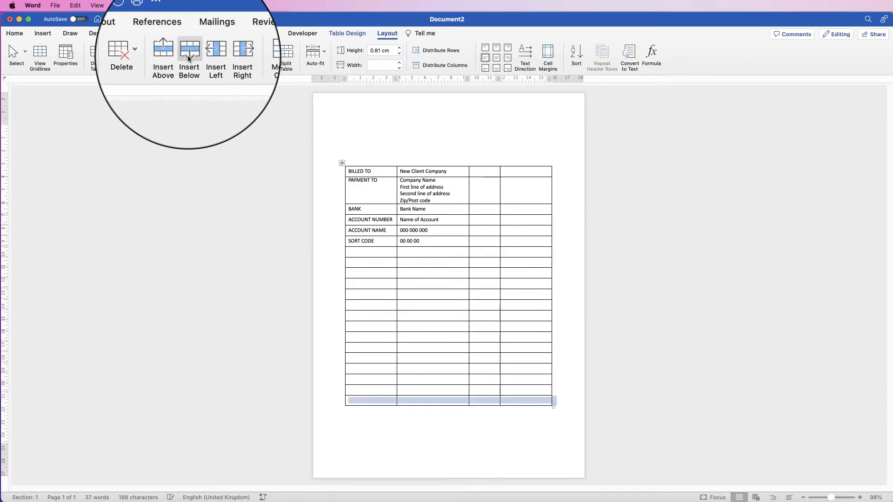
click(189, 58)
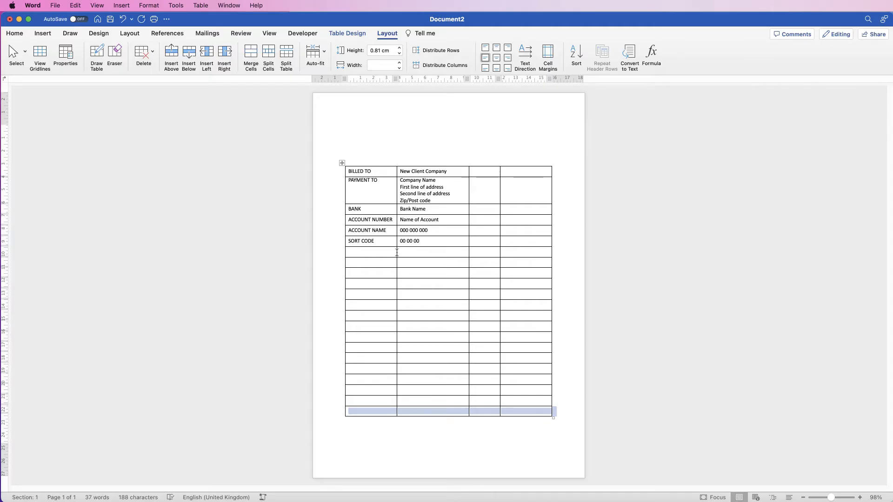
Merge the two empty rows below SORT CODE and enter the headings DESCRIPTION, RATE, HOURS and AMOUNT in the row beneath.
drag(385, 254, 514, 266)
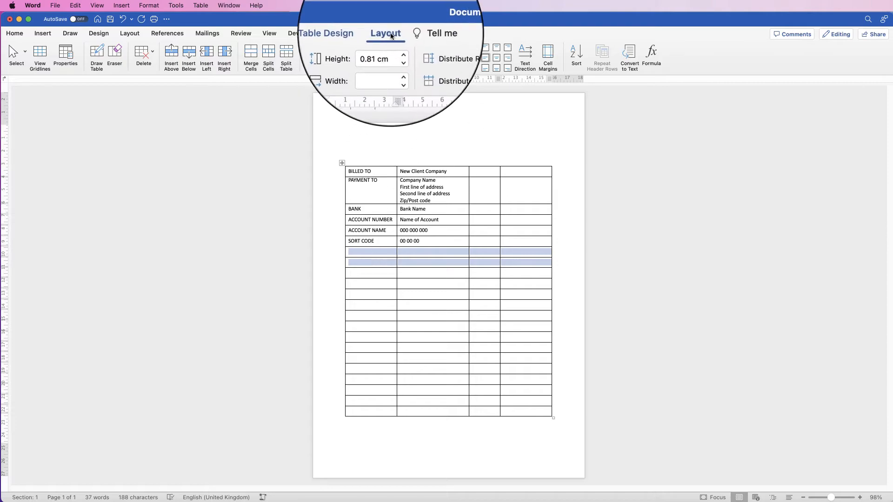
click(250, 56)
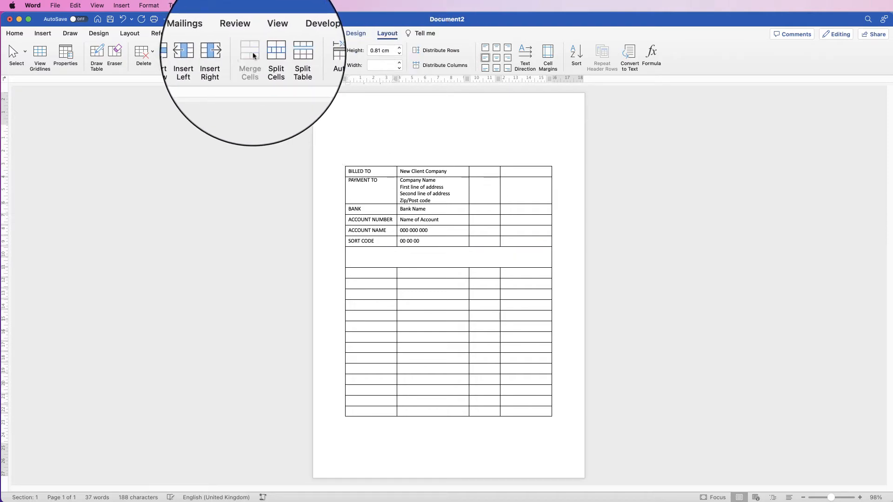
click(386, 274)
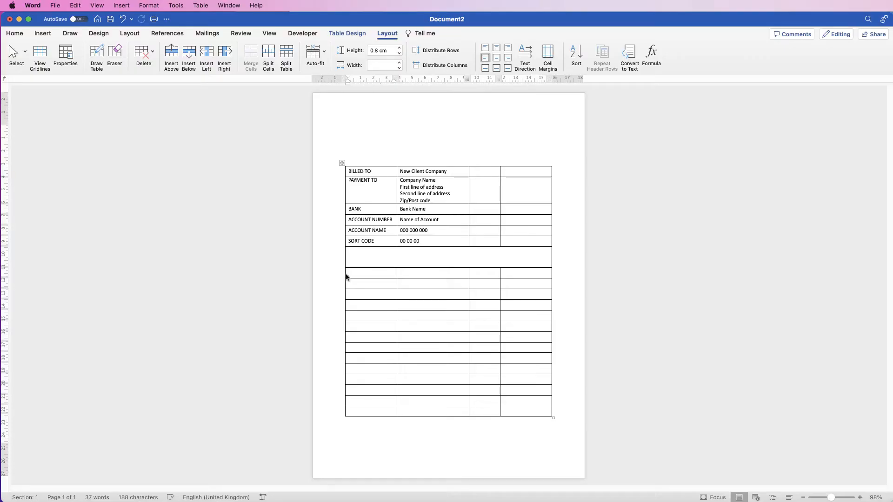
text(DESCRIPTION)
key(Tab)
text(RATE)
key(Tab)
text(HOUR)
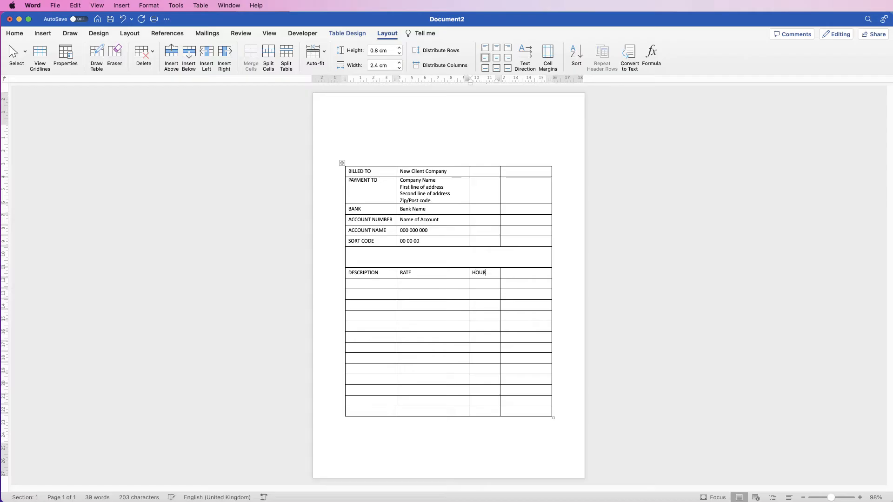
text(S)
key(Tab)
text(AMOUNT)
Centre the DESCRIPTION, RATE, HOURS and AMOUNT headings and make them bold.
drag(535, 275, 365, 276)
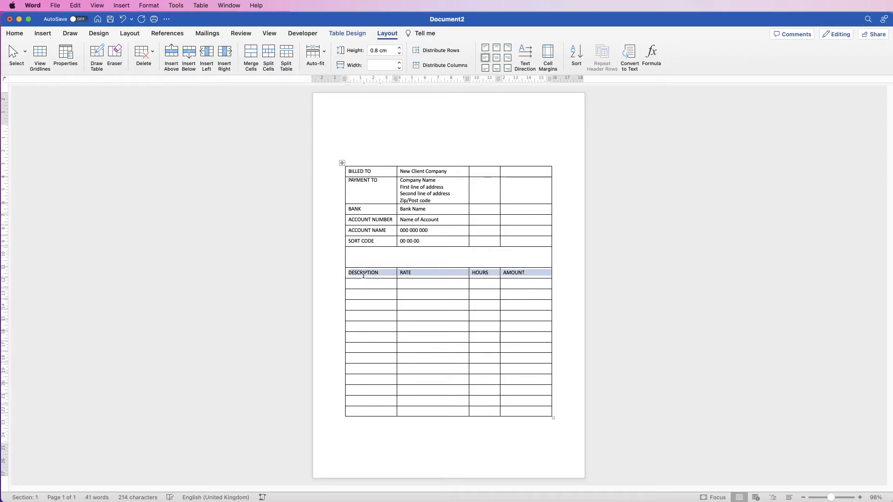
click(15, 33)
click(215, 66)
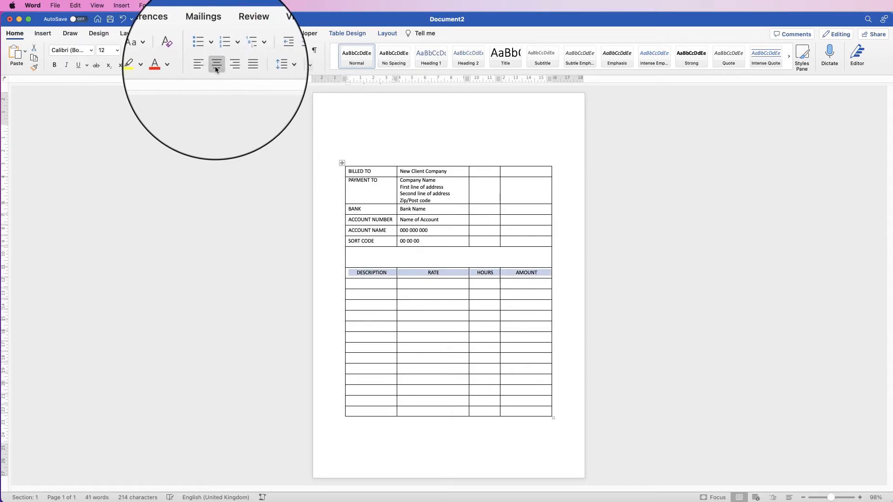
click(54, 65)
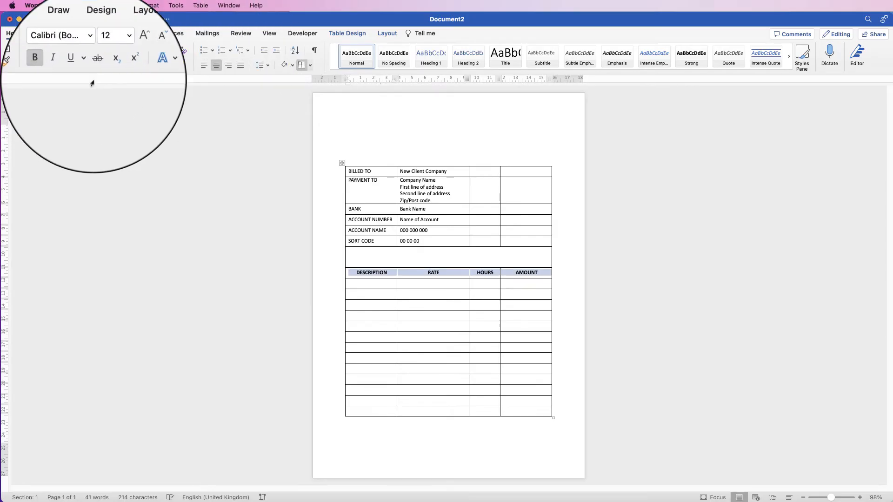
Enter line items Series one, two, three and Four at £50/hr, with hours 2, 4, 5, 3 and amounts £100, £200, £250, £150.
click(376, 284)
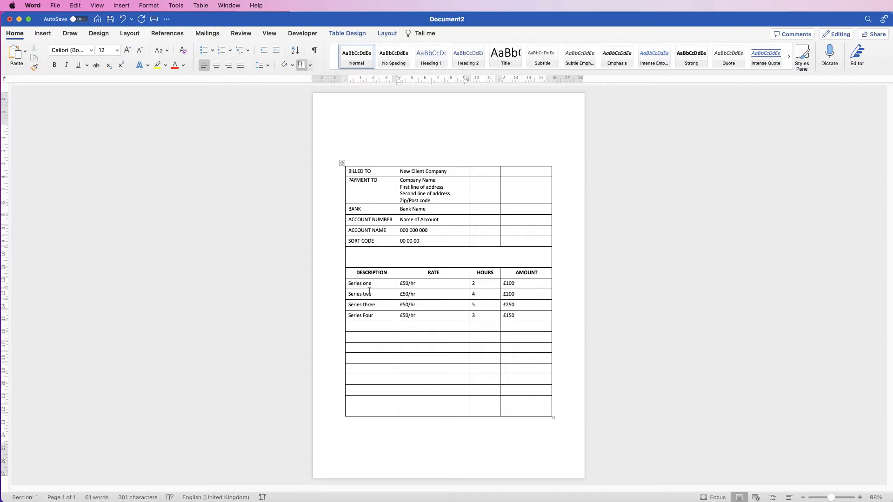
Align the DESCRIPTION heading centre left in its cell.
click(370, 273)
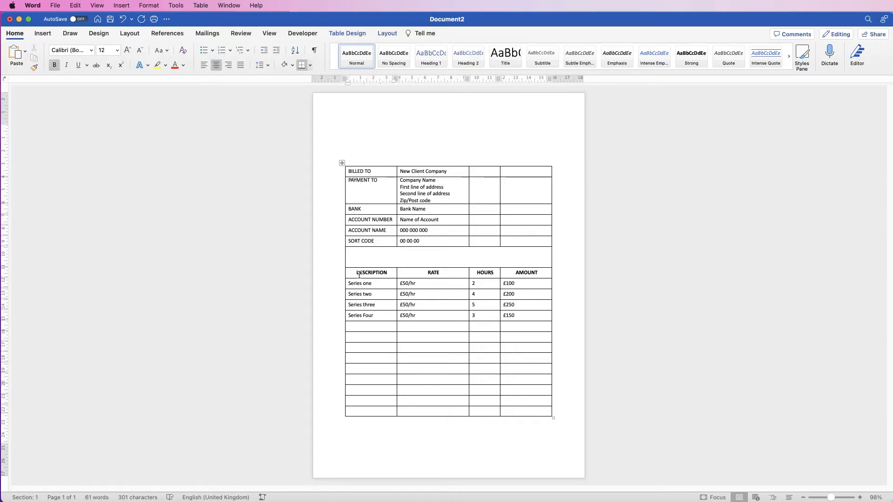
click(387, 33)
click(485, 58)
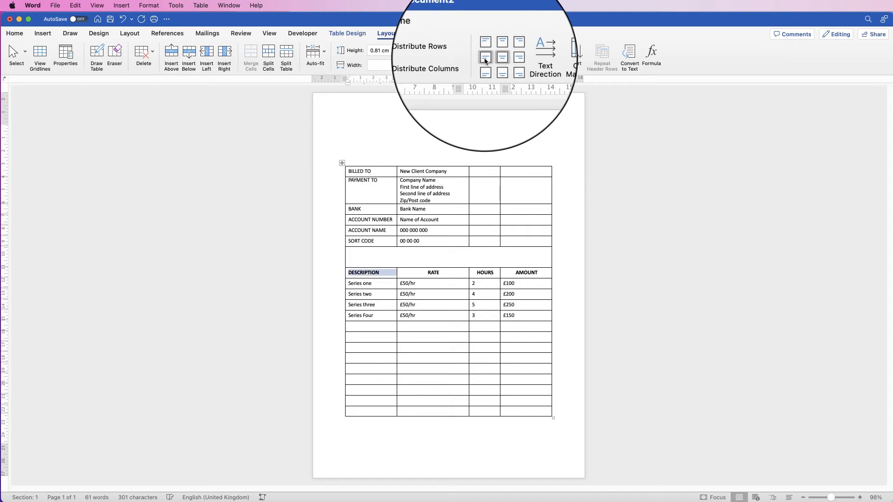
Align the AMOUNT heading and the four amounts below it centre right.
click(537, 276)
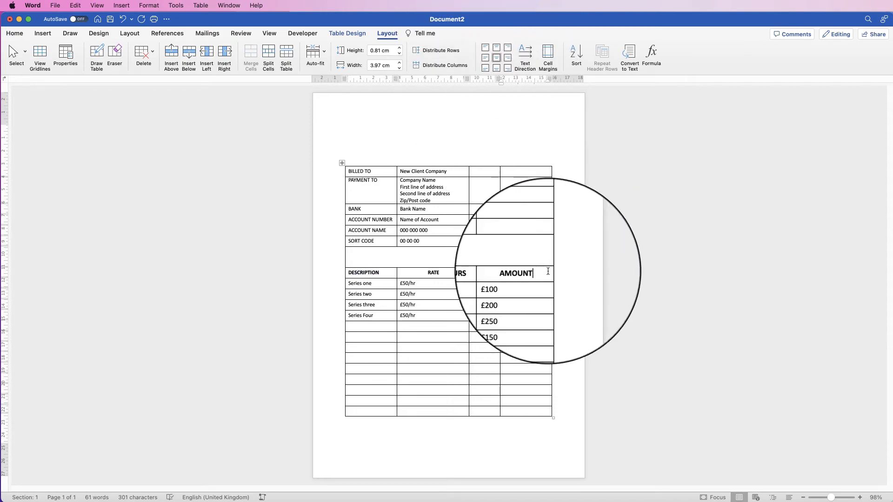
click(508, 58)
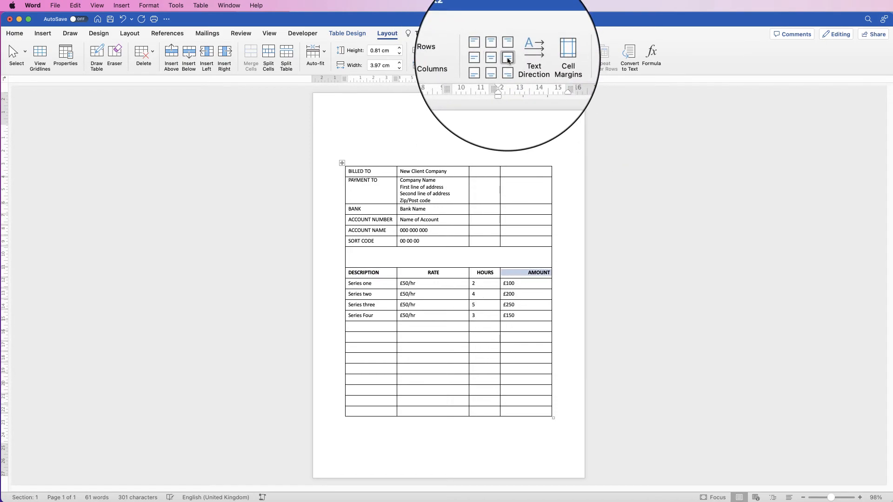
drag(525, 283, 531, 317)
click(507, 57)
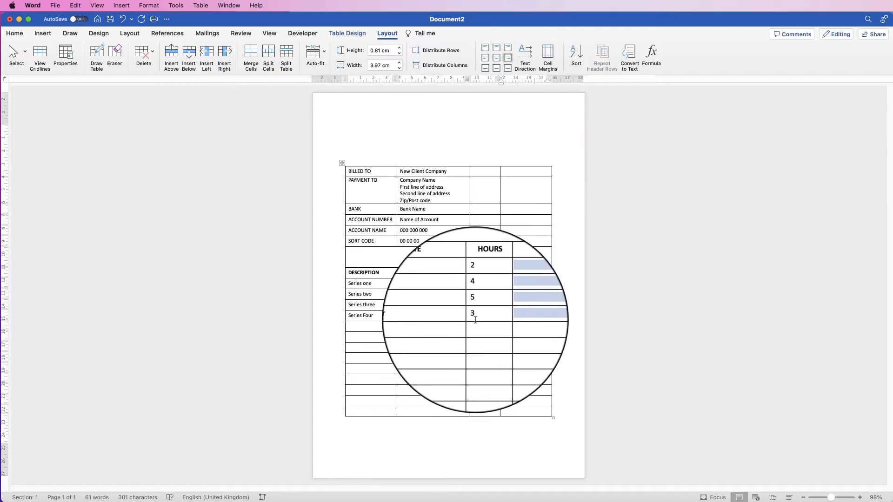
Centre the four RATE and HOURS values in their cells.
drag(481, 312, 450, 286)
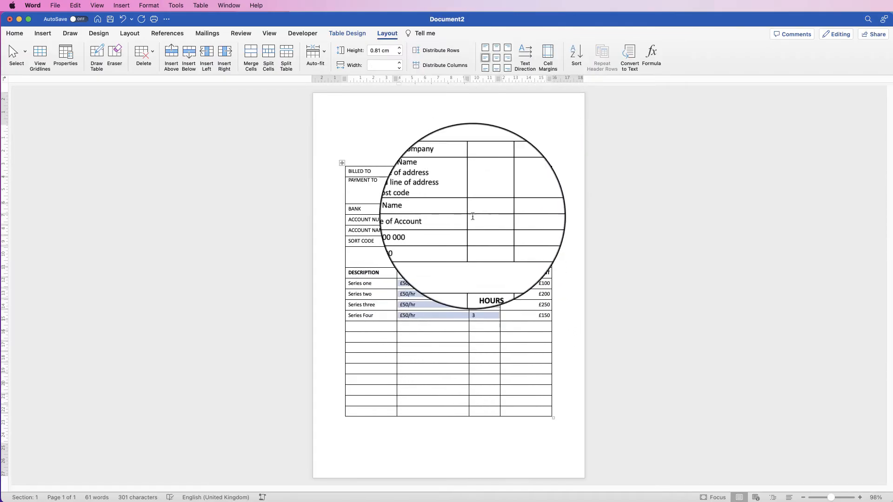
click(496, 57)
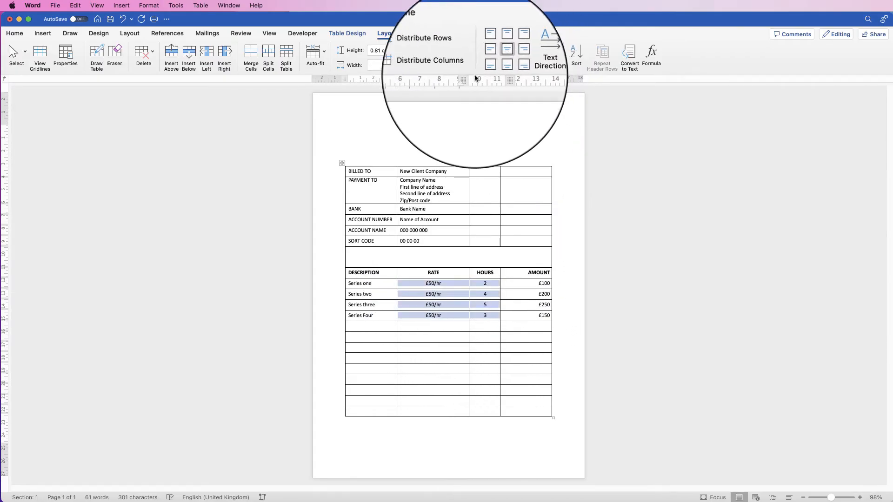
Enter TOTAL in the row below Series Four and insert the =SUM(ABOVE) formula in its AMOUNT cell.
click(381, 331)
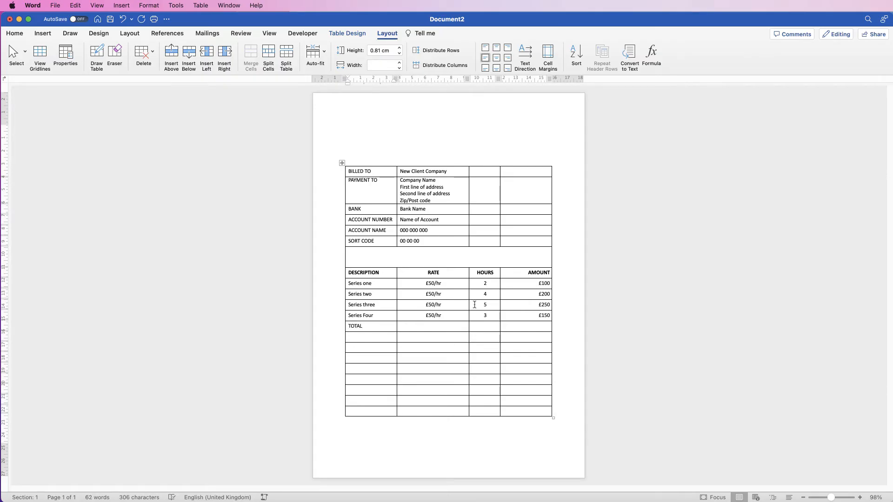
click(519, 328)
click(651, 54)
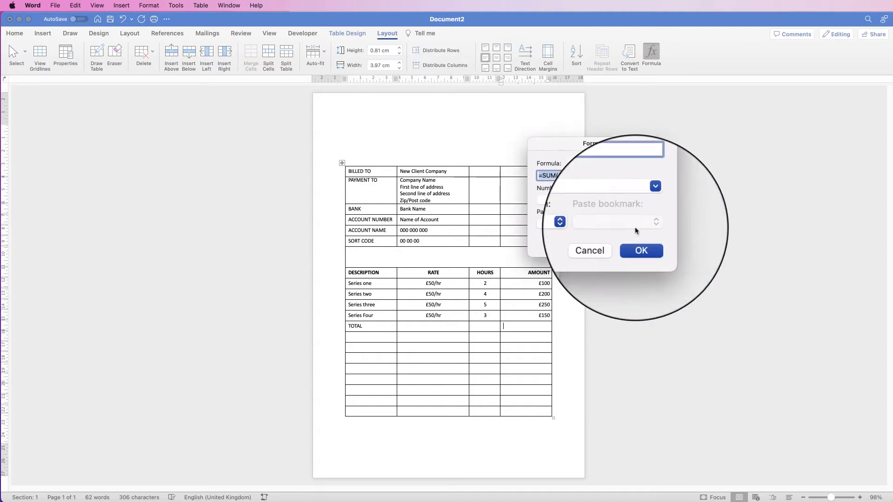
click(640, 243)
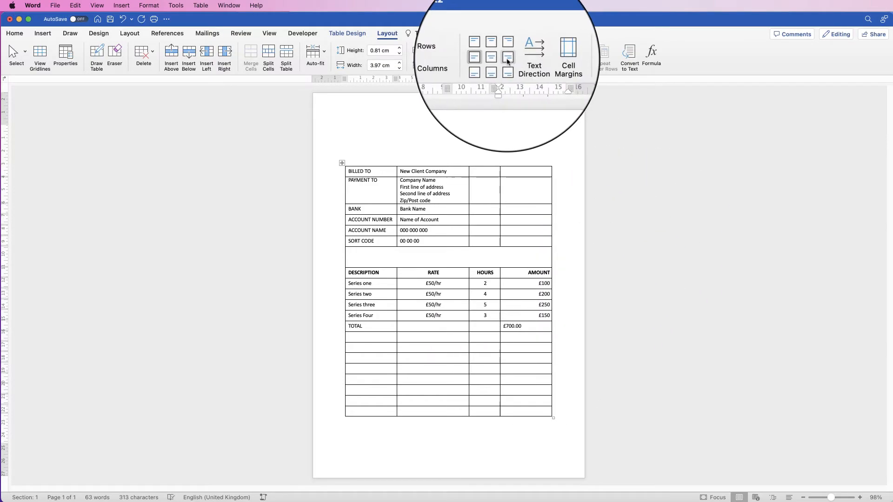
Align the total amount centre right in its cell and make it bold.
click(507, 58)
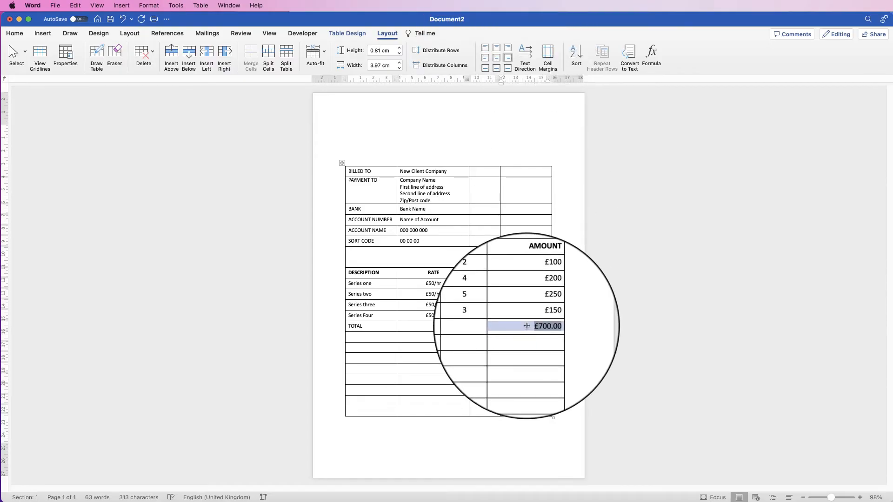
click(14, 33)
click(54, 65)
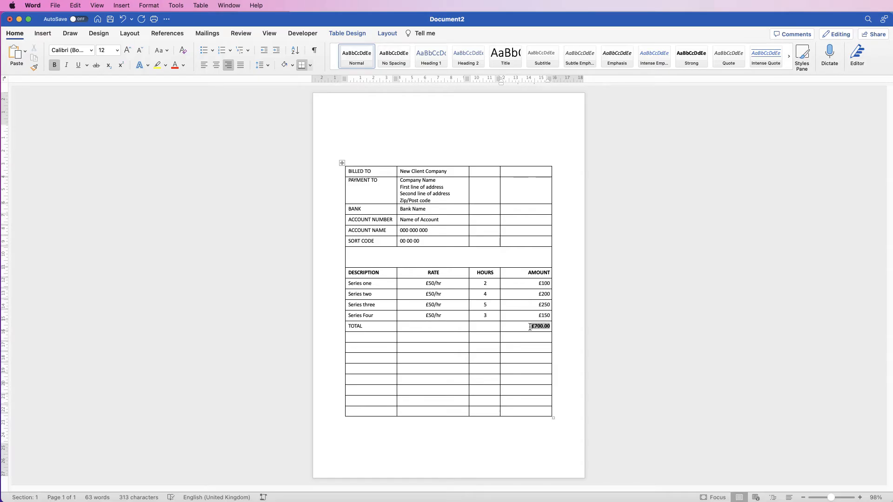
Insert the =SUM(ABOVE) formula again in the TOTAL row's amount cell, and undo the duplicate.
drag(546, 327, 553, 327)
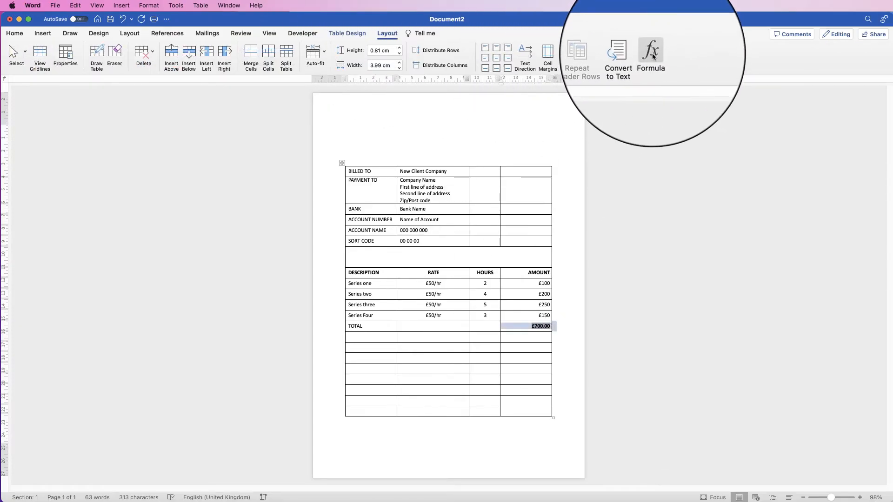
click(651, 54)
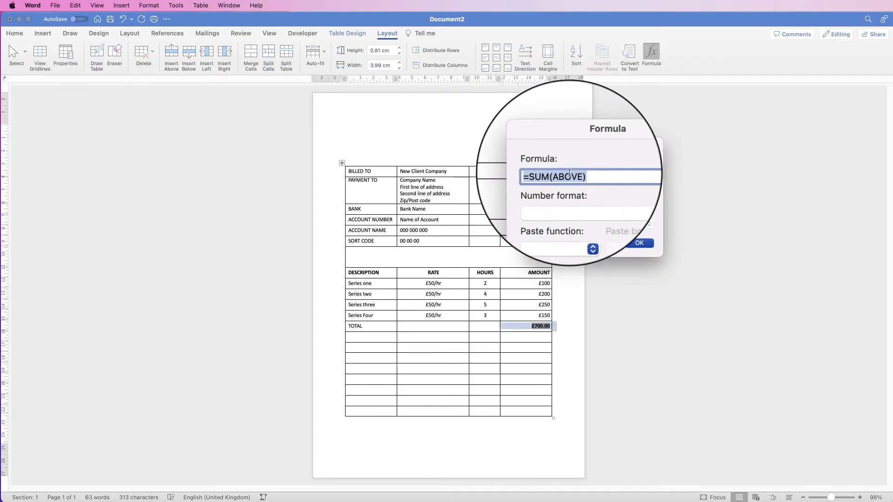
click(640, 243)
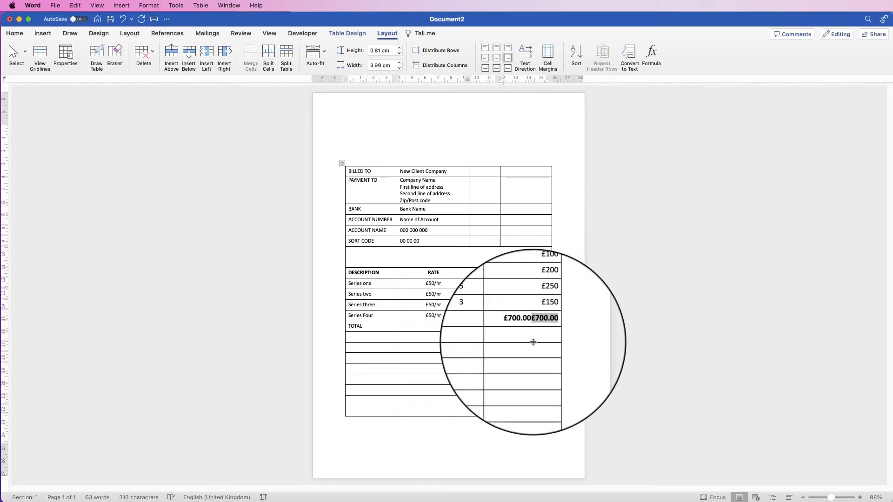
key(super+z)
click(526, 335)
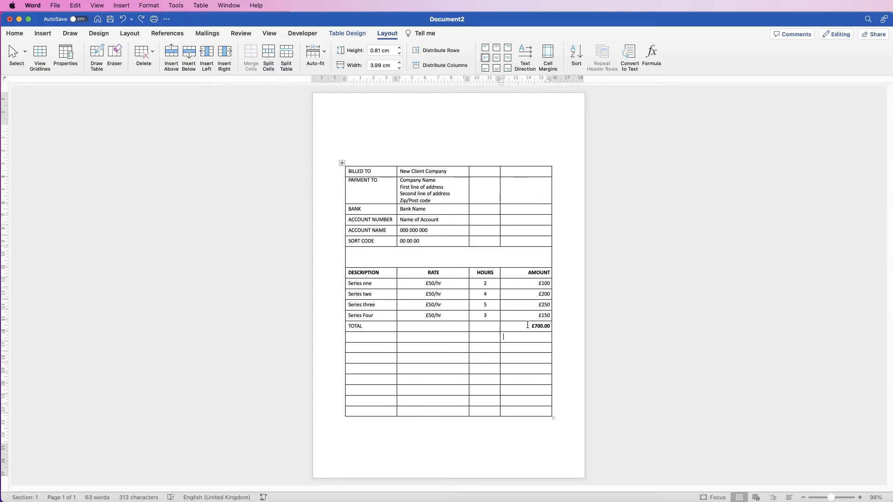
Insert an empty row above the TOTAL row and delete the last four empty rows of the table.
click(518, 326)
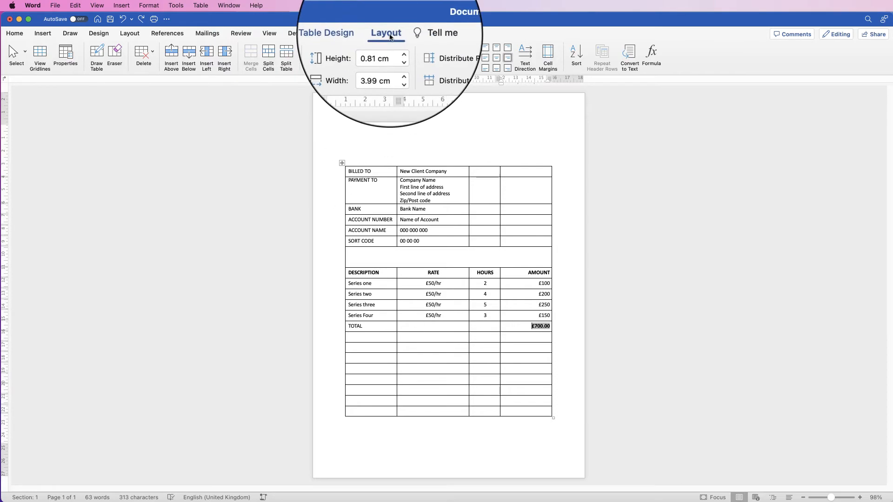
click(170, 55)
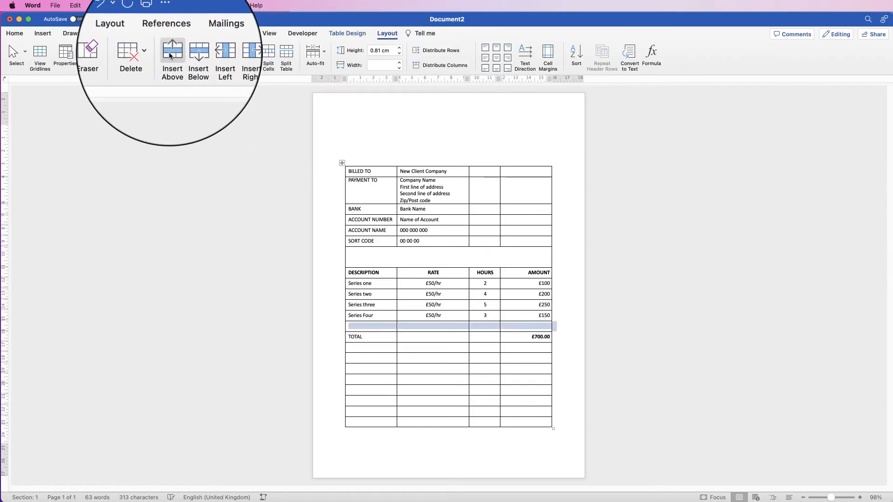
drag(379, 349, 509, 420)
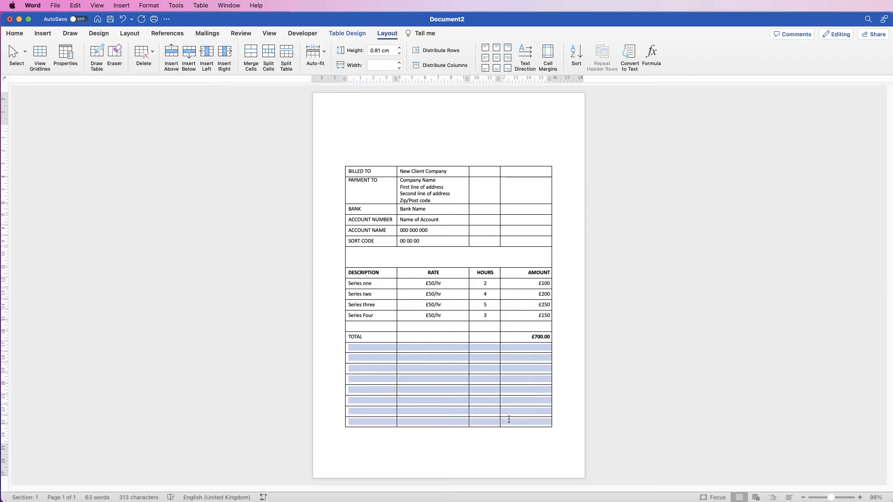
click(509, 420)
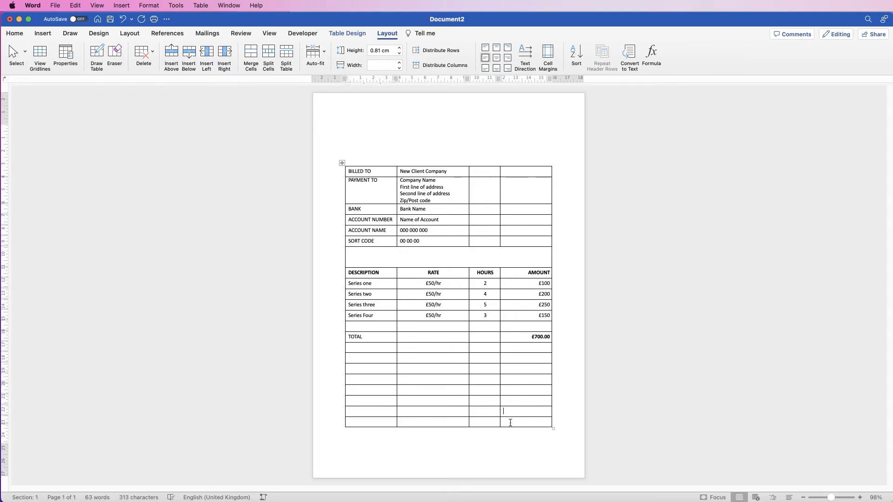
drag(506, 421, 368, 394)
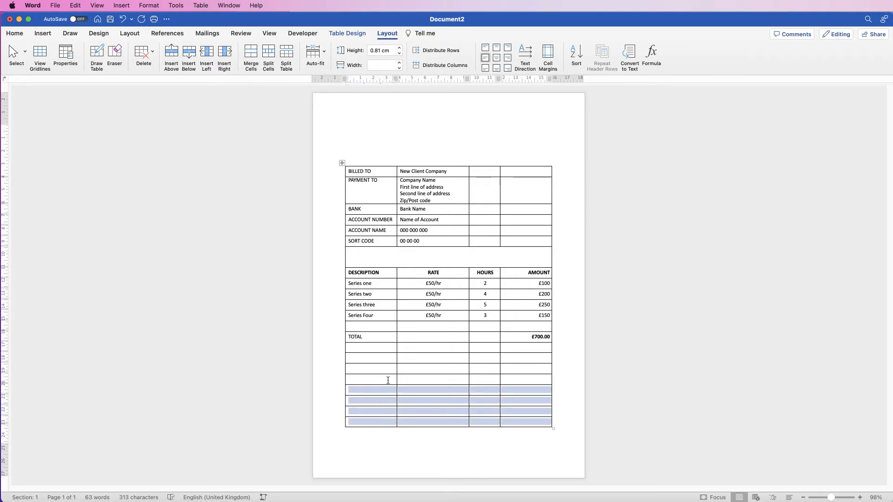
right_click(431, 401)
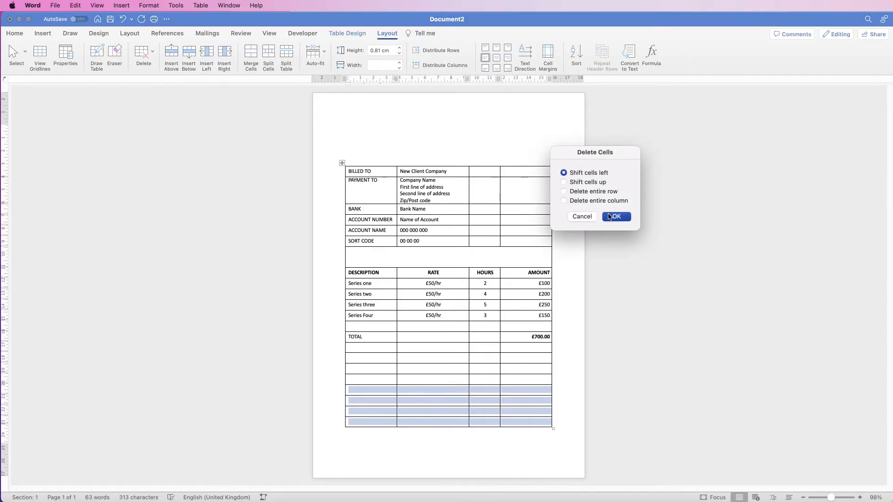
click(615, 218)
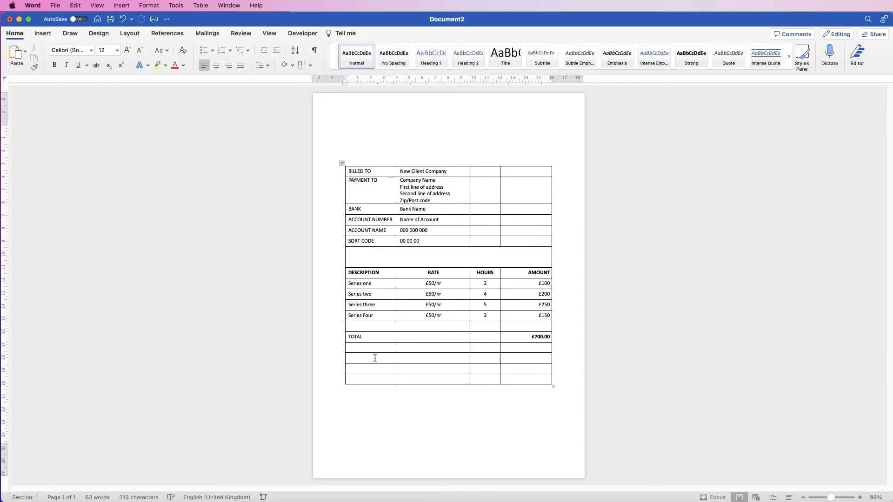
Merge the bottom three empty rows of the table into a single cell.
drag(375, 358, 517, 379)
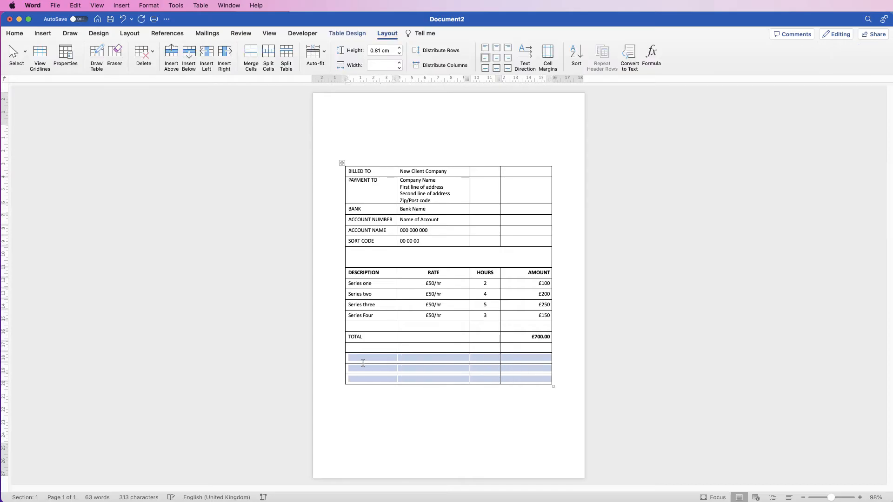
click(250, 57)
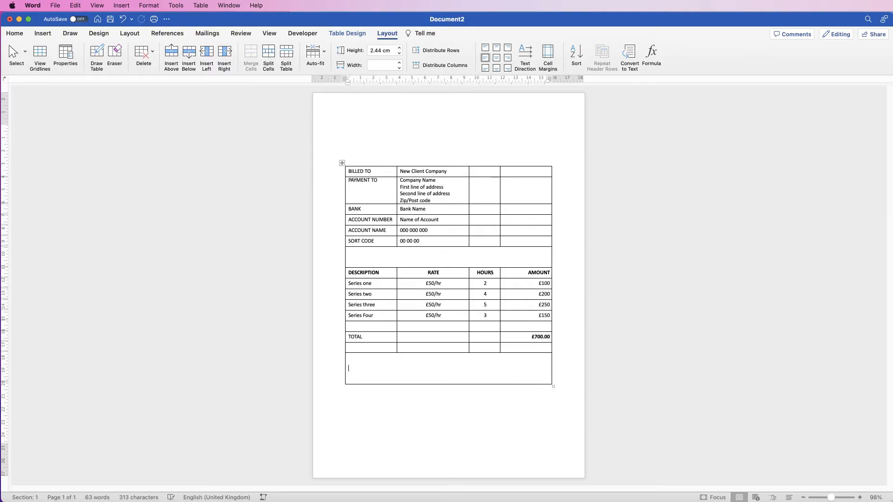
Enter "All payments are due within 30 days of invoice date. Thank you for your business." centred in the merged bottom cell.
key(super+grave)
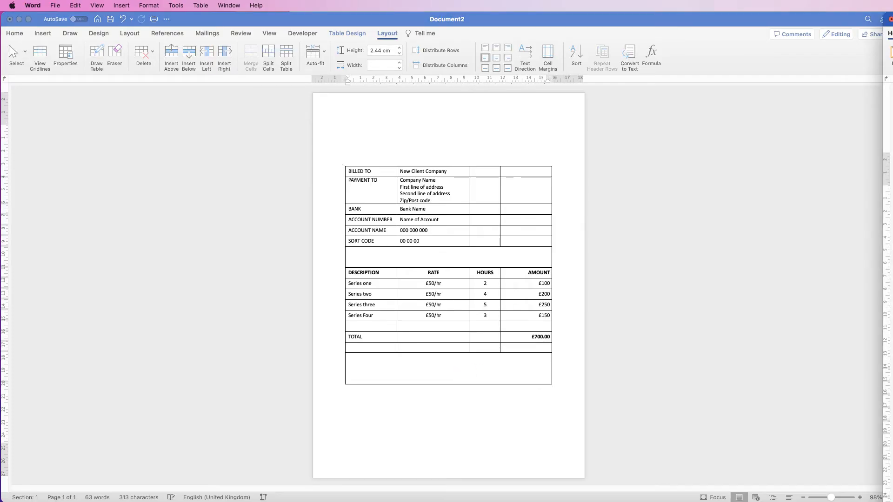
key(super+grave)
text(All payments are due within 30 days of invoice date.  Thank you for your business.)
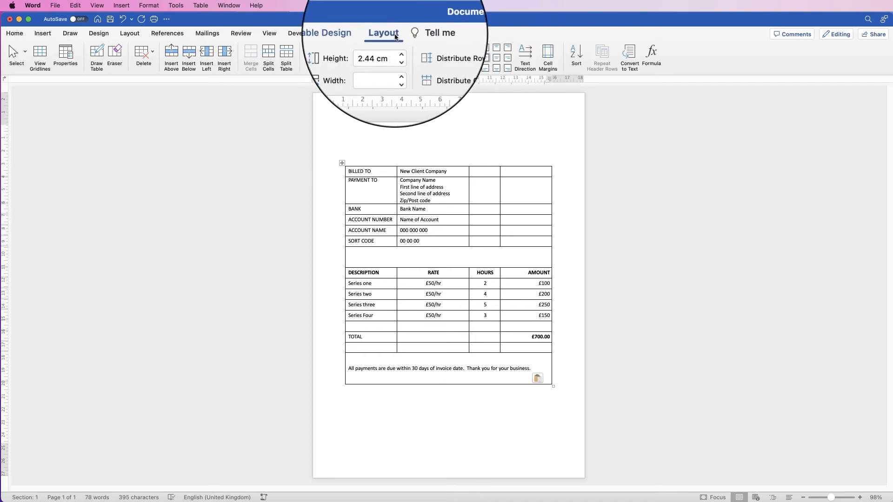
click(497, 58)
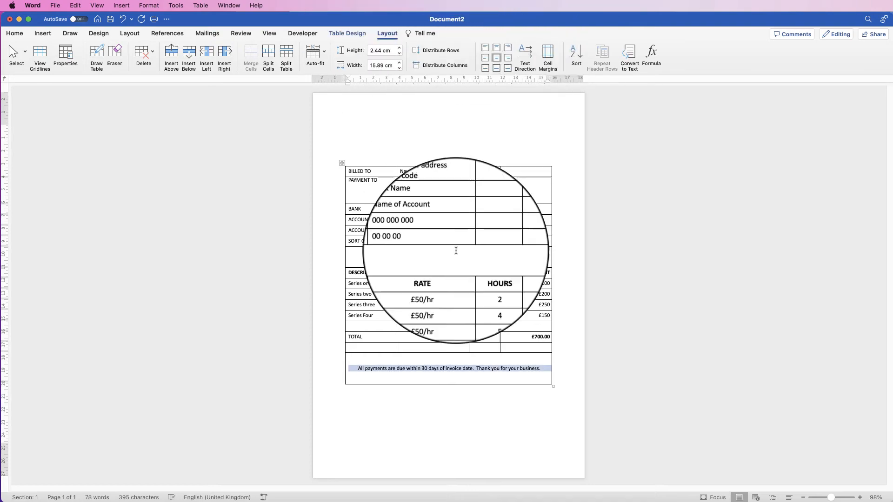
Add several blank lines above the table to move it lower on the page.
click(403, 156)
key(Return)
key(Return)
key(Return)
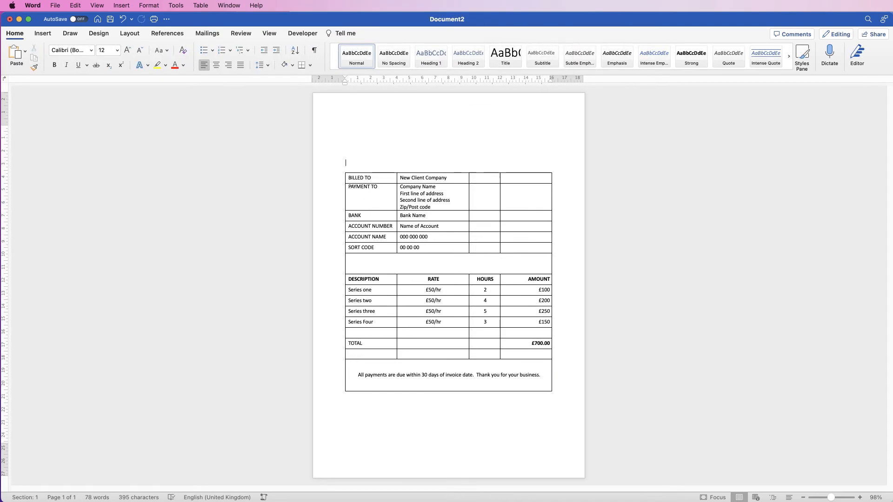
Remove all borders from the whole table by applying No Border.
click(342, 196)
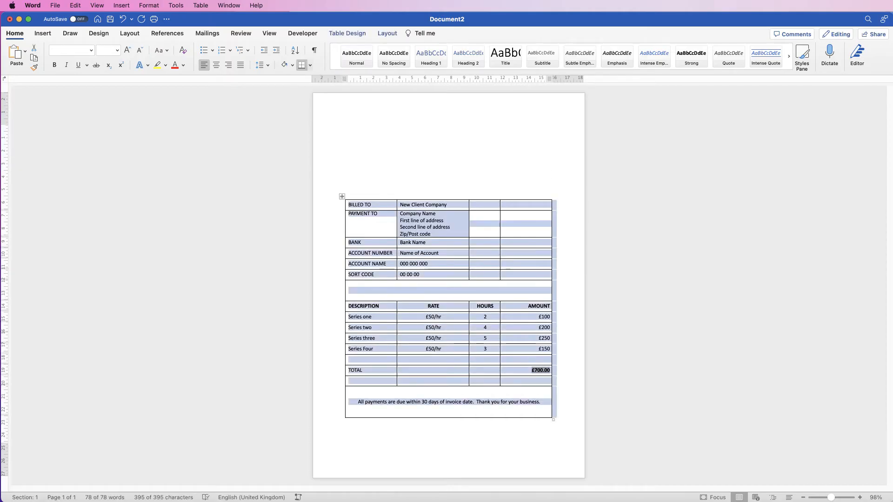
click(348, 34)
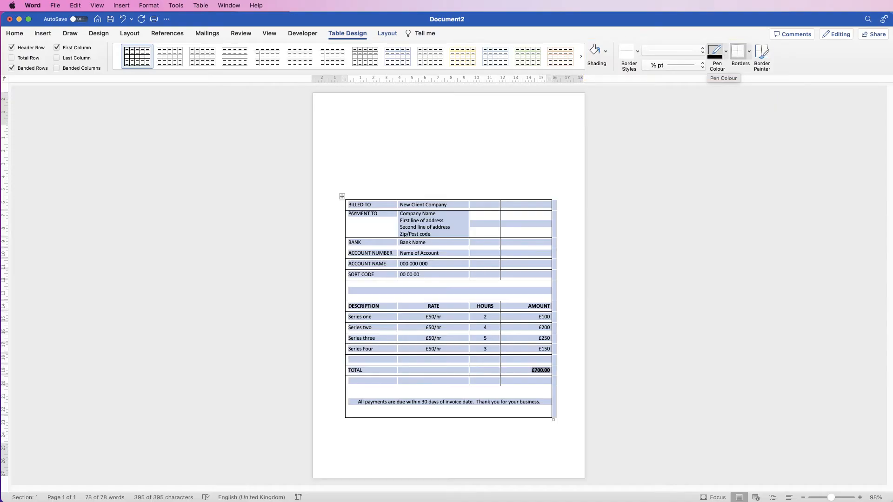
click(749, 52)
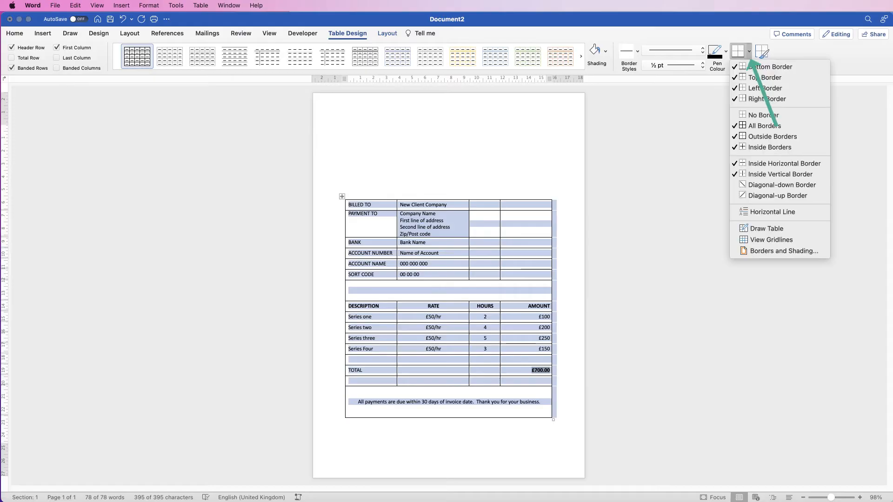
click(766, 115)
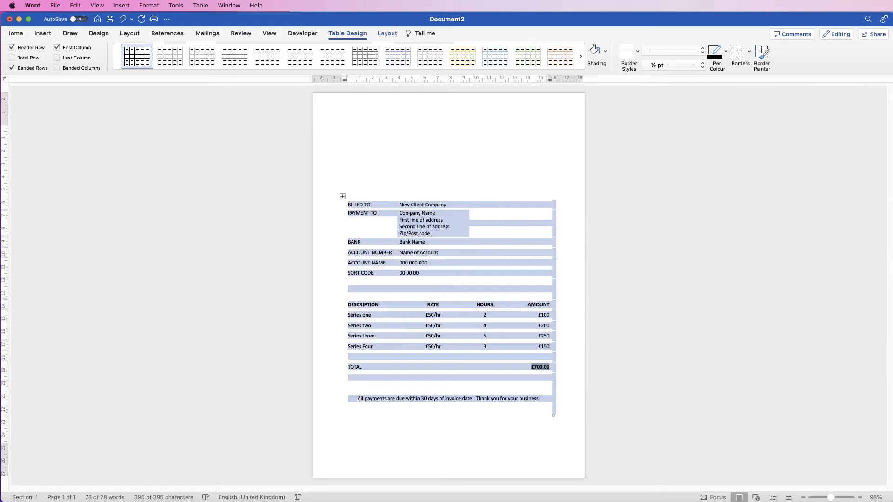
click(345, 150)
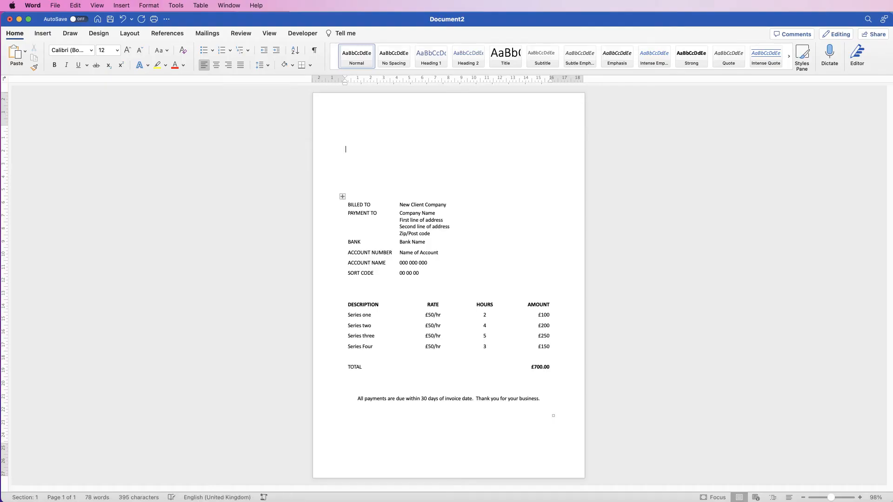
Apply a Bottom Border and Inside Horizontal Border to the rows from the DESCRIPTION heading through Series Four.
drag(550, 347, 356, 305)
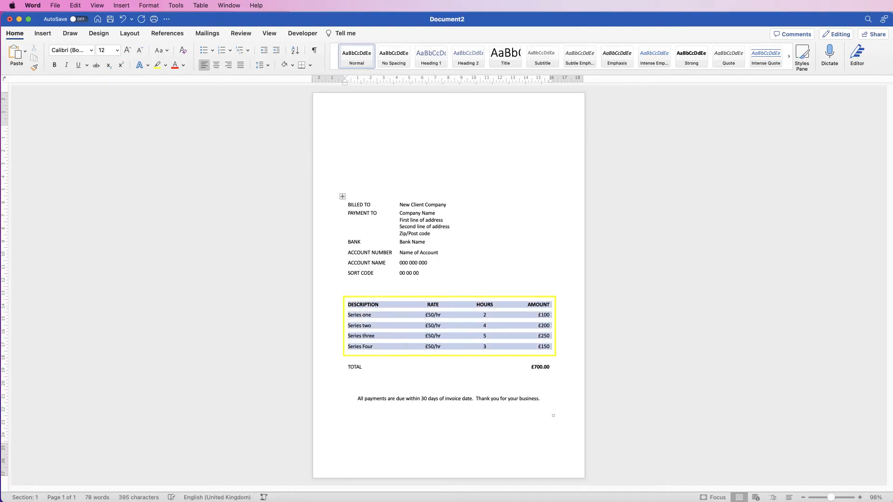
click(750, 51)
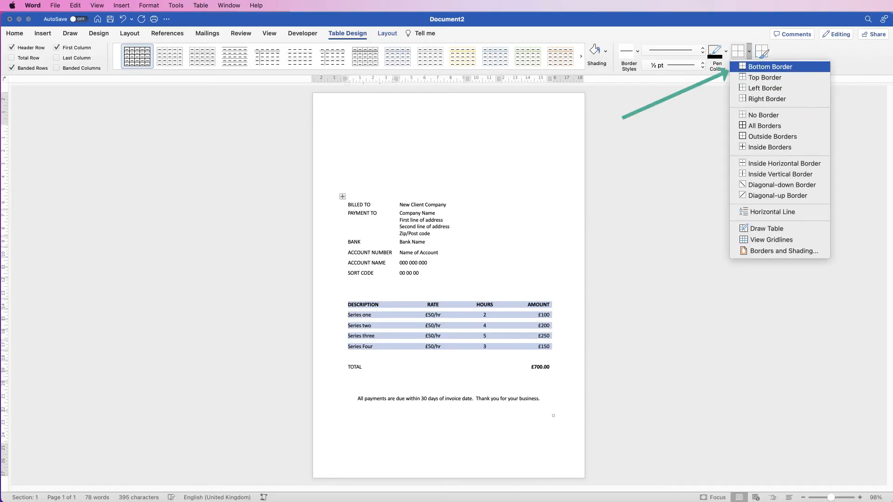
click(770, 67)
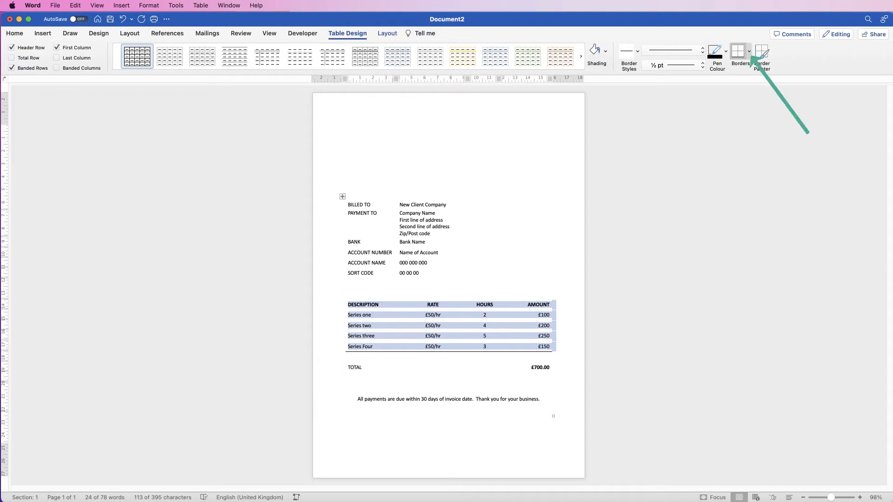
click(749, 51)
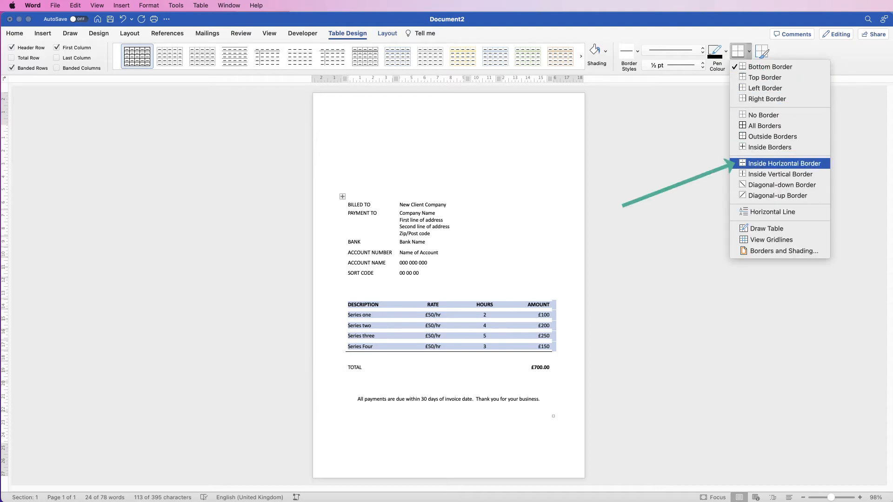
click(784, 164)
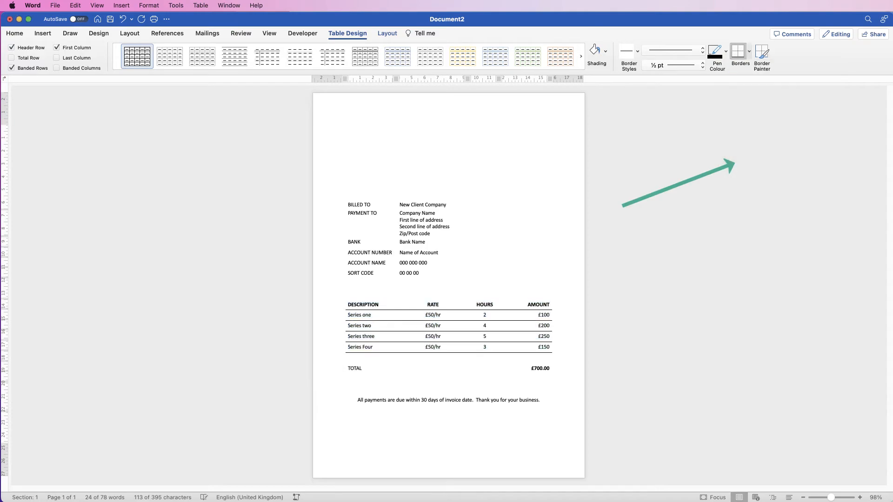
click(487, 337)
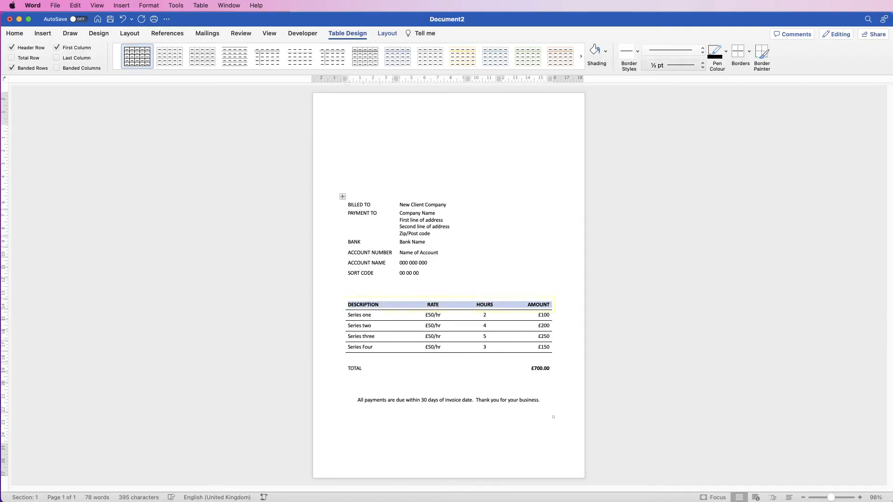
Apply a 2 ¼ pt Bottom Border to the DESCRIPTION heading row.
click(702, 67)
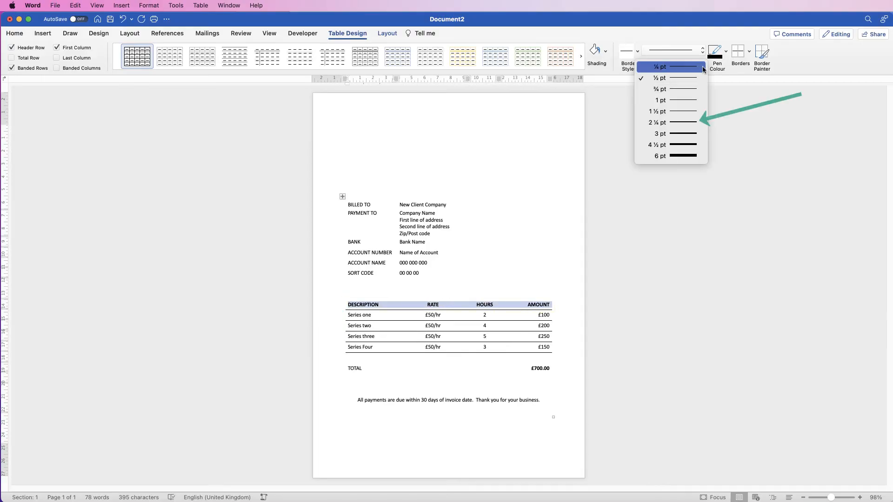
click(688, 123)
click(749, 51)
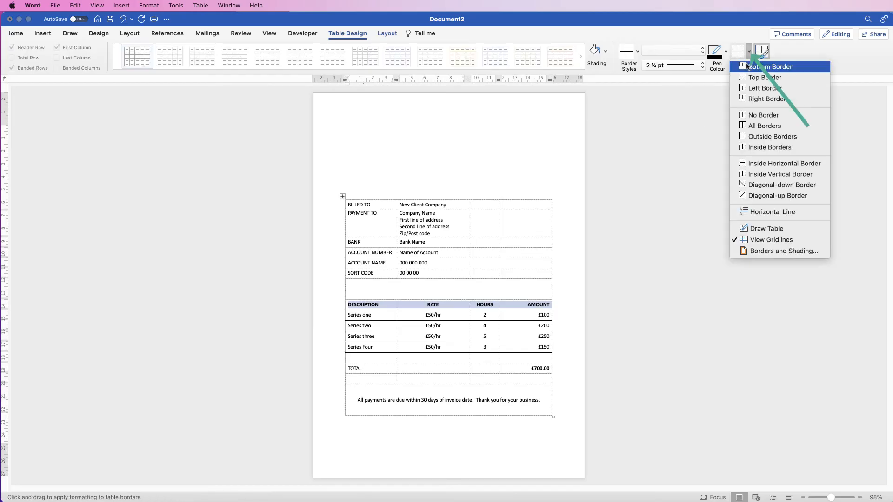
click(751, 68)
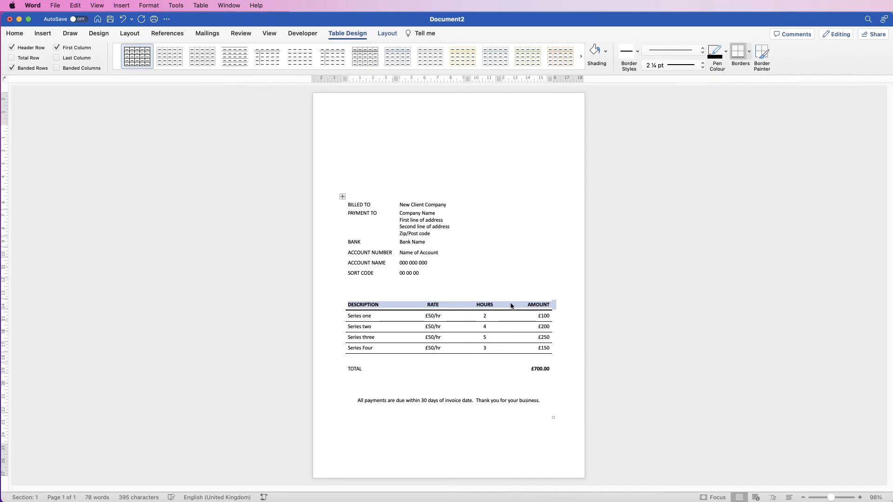
Insert the picture file Logo Pink Purple.png in the blank lines above the table.
click(397, 142)
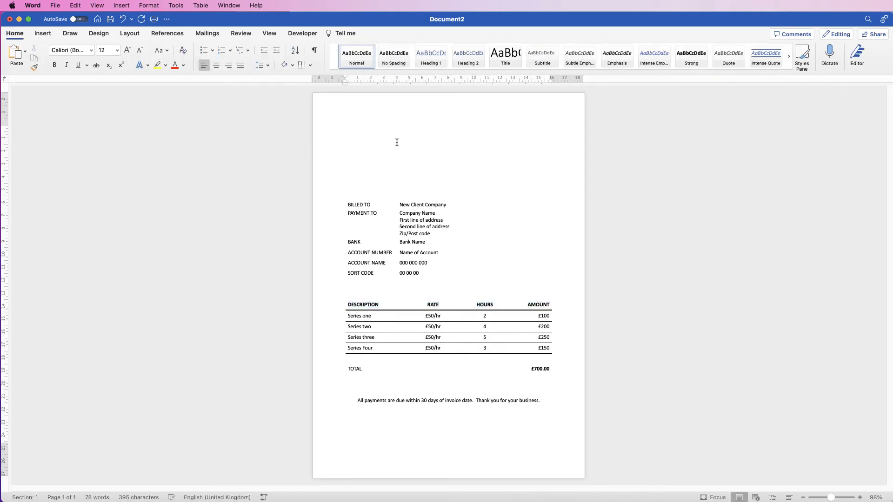
click(41, 33)
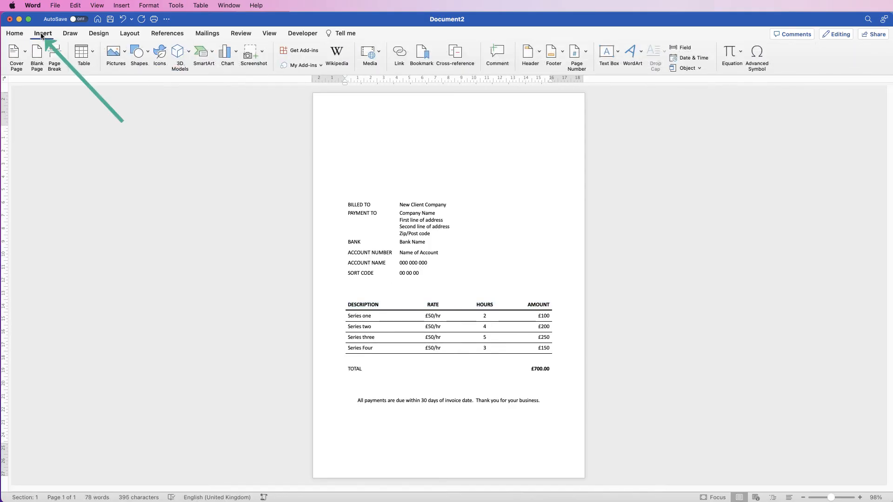
click(115, 51)
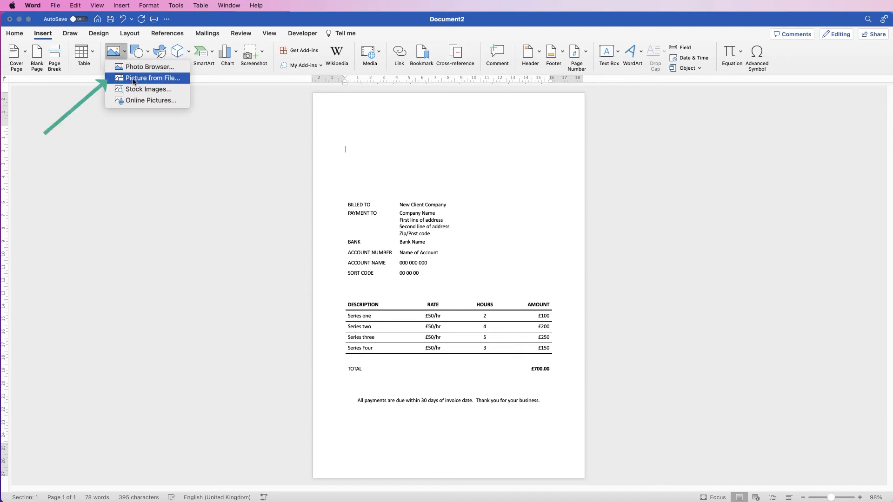
click(131, 79)
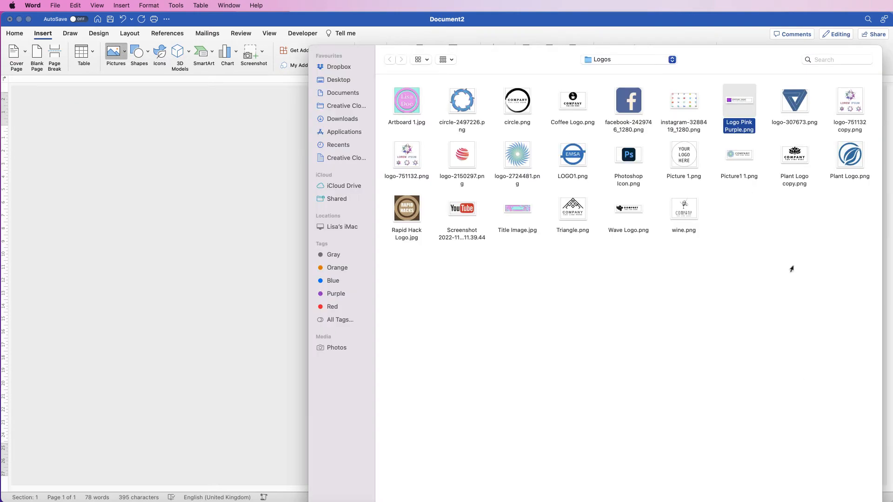
key(Return)
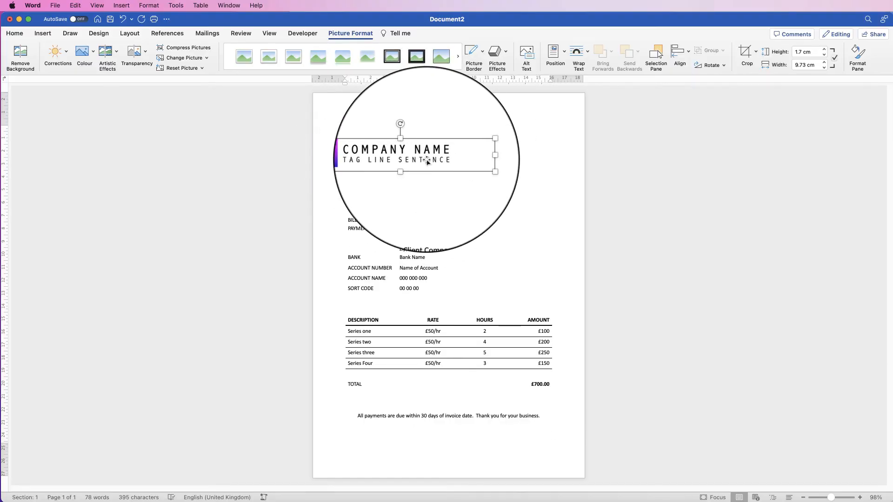
Set the logo's text wrapping to In Front of Text and move it up near the top of the page at the left margin.
click(576, 51)
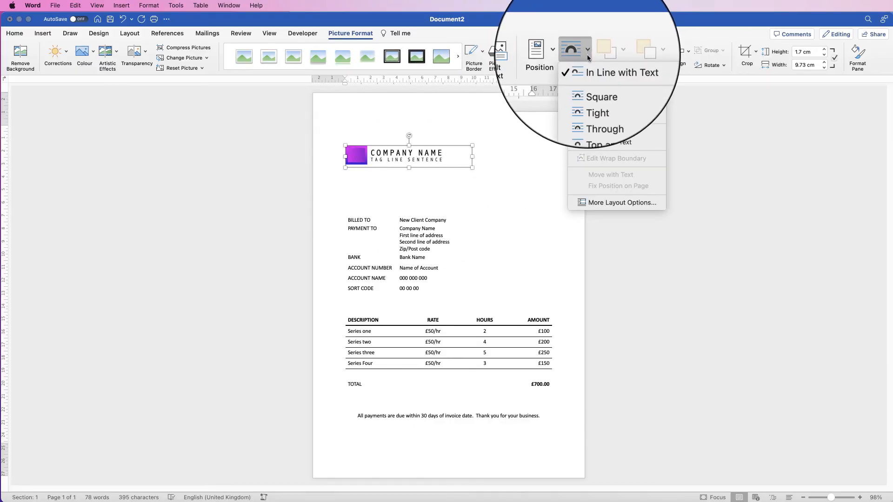
click(592, 137)
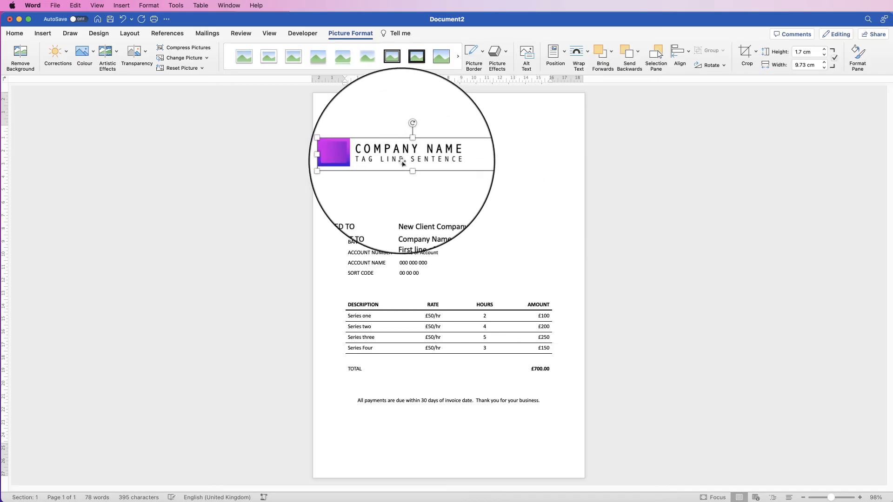
drag(397, 160, 394, 130)
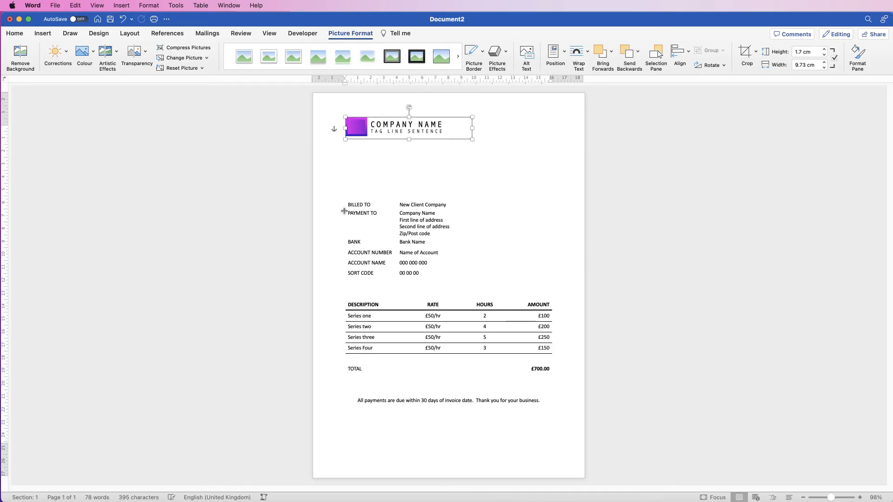
click(418, 161)
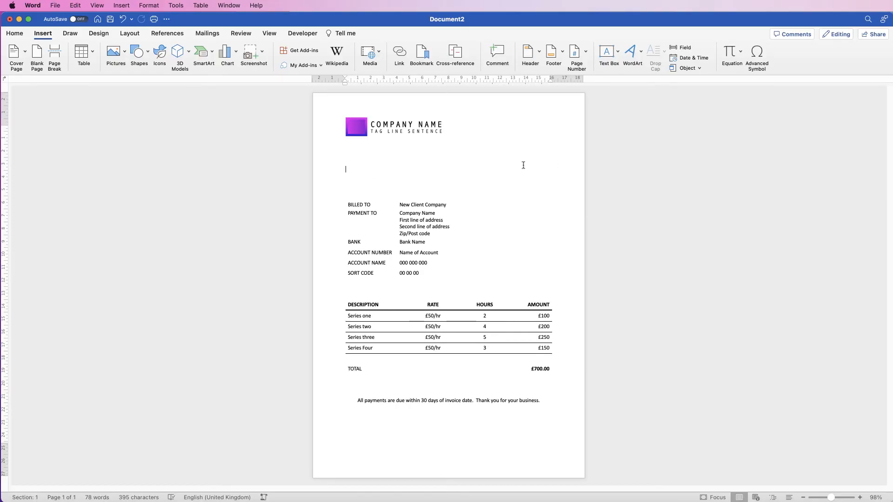
Draw a text box about 8.05 cm wide and 2.24 cm high between the logo and the table, containing "INVOICE".
click(616, 55)
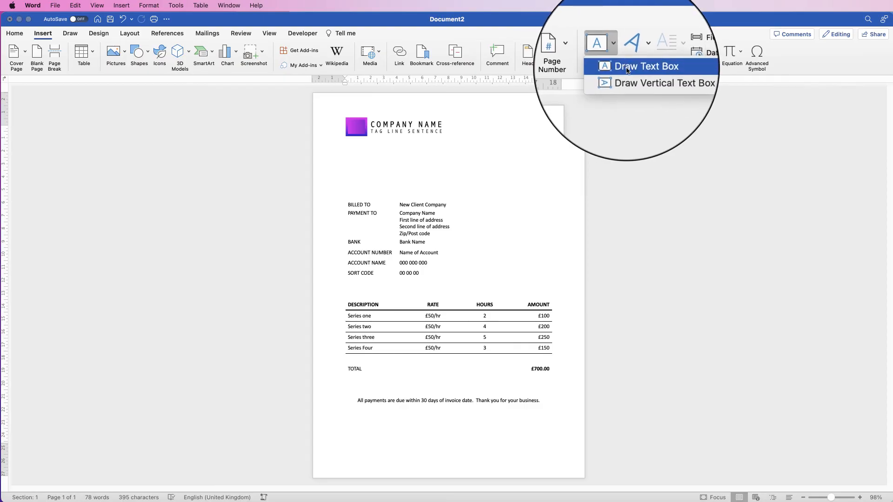
click(626, 67)
drag(346, 154, 450, 184)
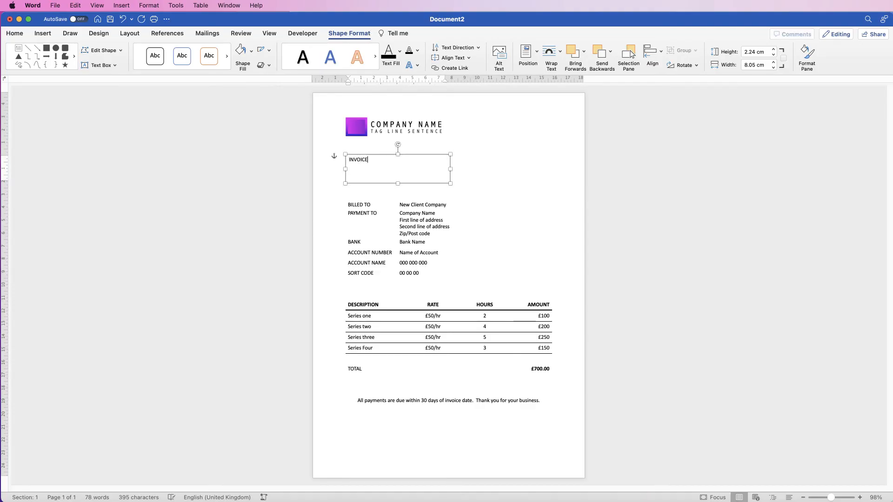
click(475, 172)
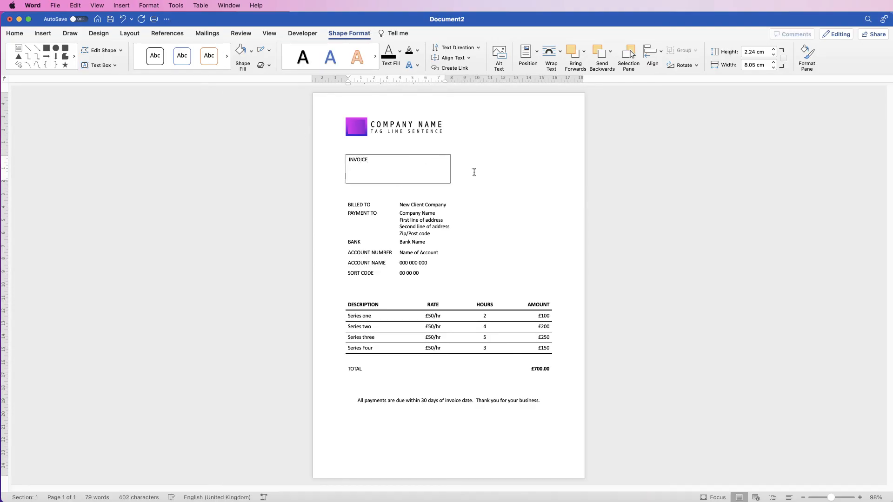
Enlarge the INVOICE text to 48 pt and narrow its text box to about 6.55 cm.
click(358, 160)
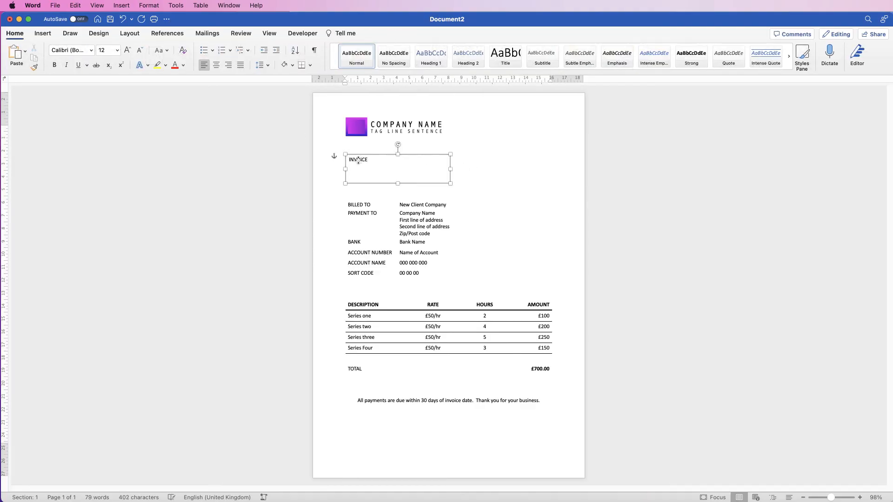
click(10, 33)
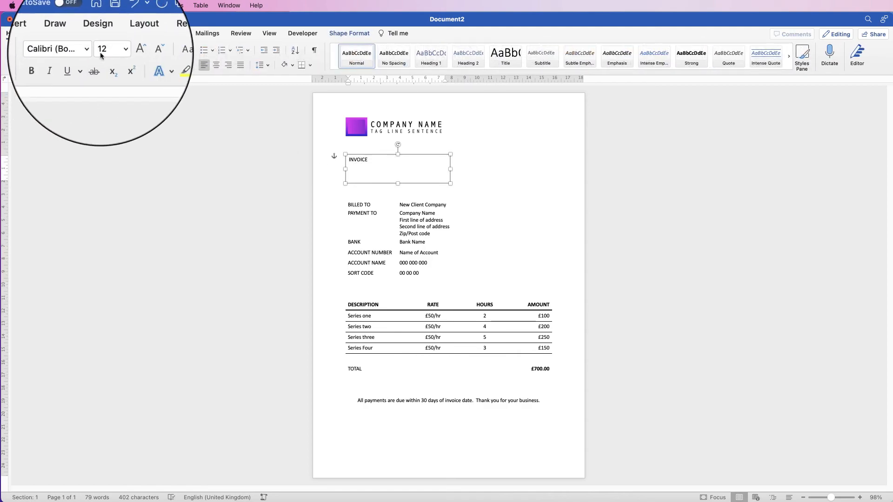
click(129, 53)
click(129, 53)
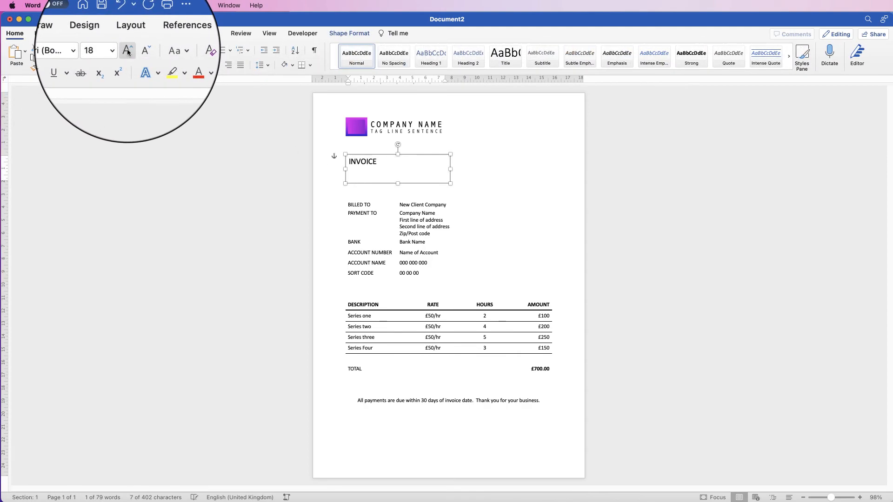
click(129, 53)
click(128, 53)
click(128, 52)
click(129, 52)
click(129, 53)
click(129, 53)
click(129, 53)
click(128, 54)
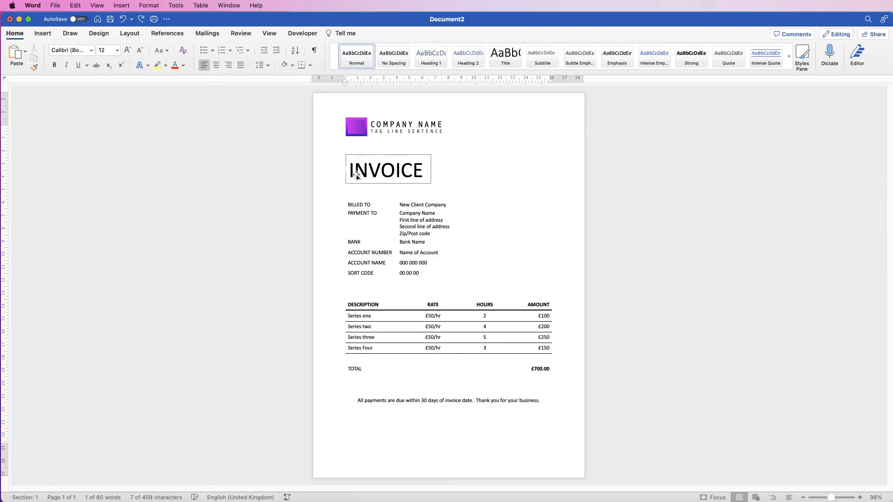
Remove the outline of the INVOICE text box by applying No Outline.
click(392, 169)
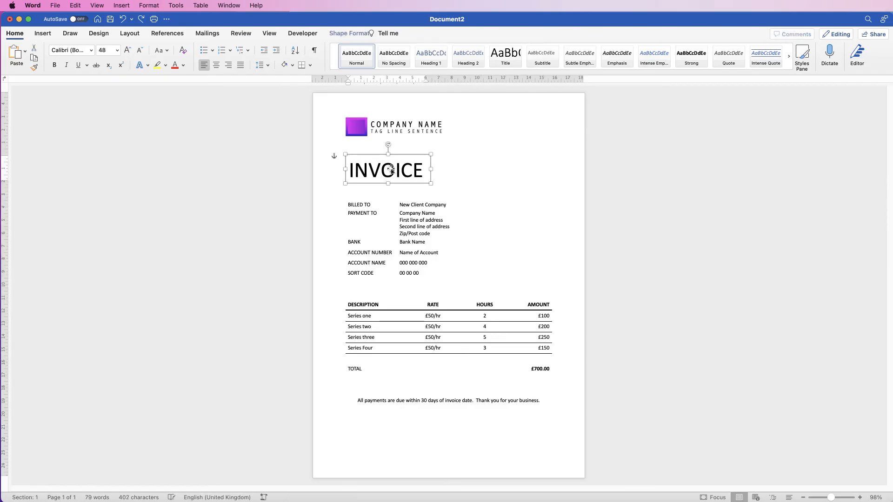
click(350, 35)
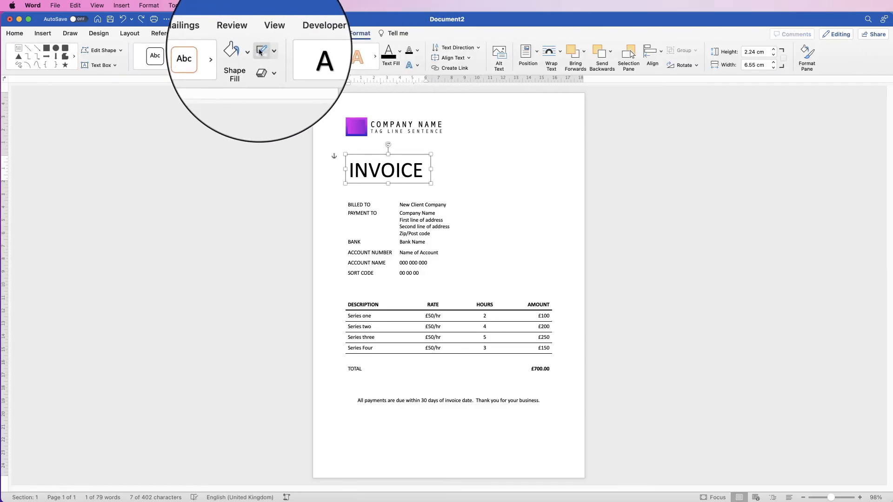
click(268, 55)
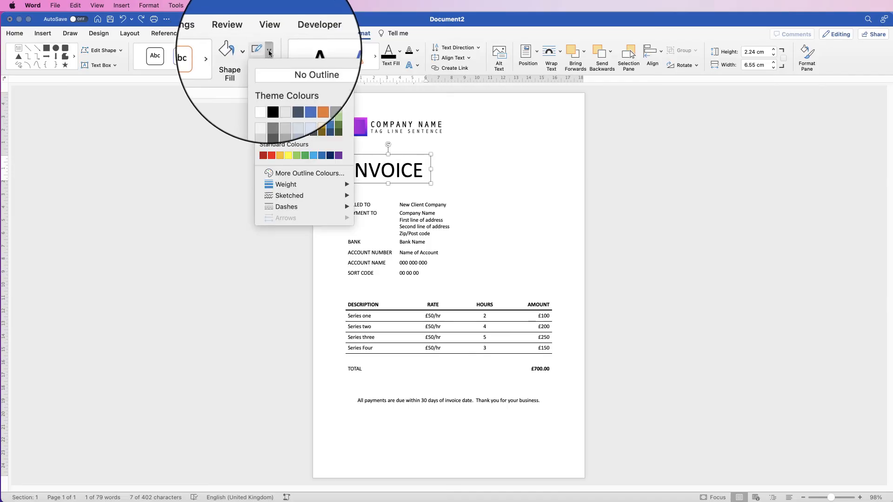
click(289, 64)
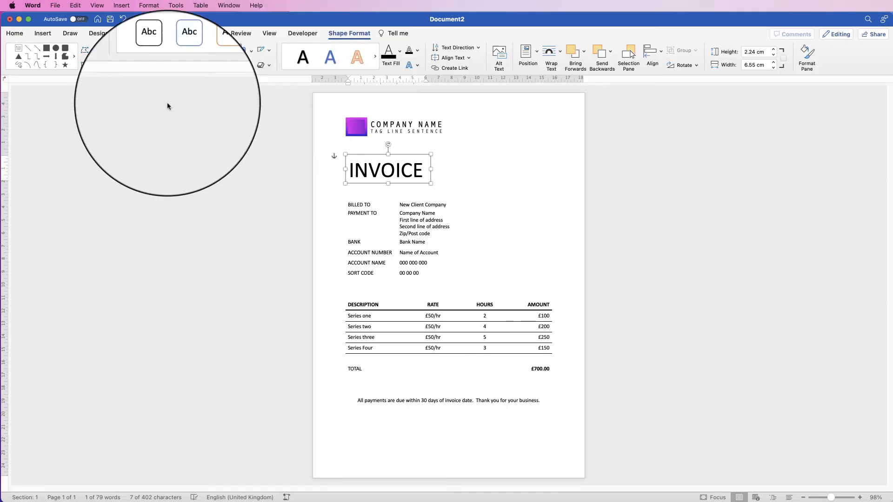
Duplicate the INVOICE text box and place the copy level with the original at the page's right margin.
click(16, 33)
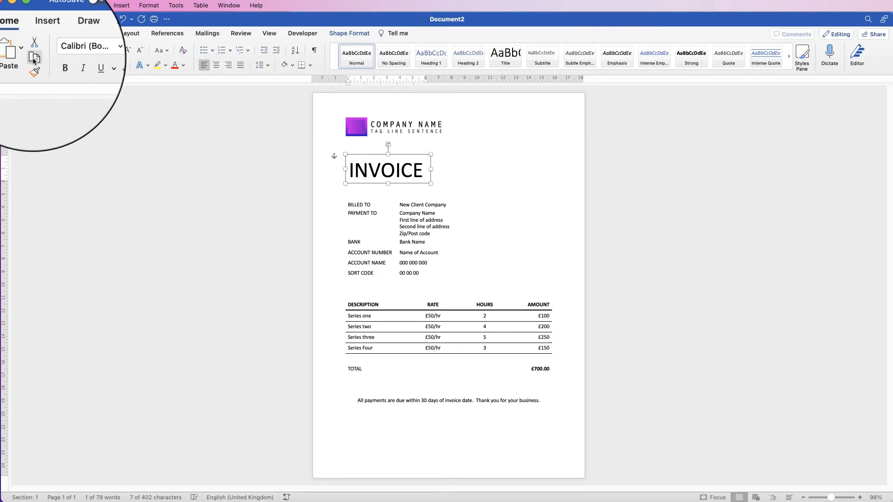
click(460, 170)
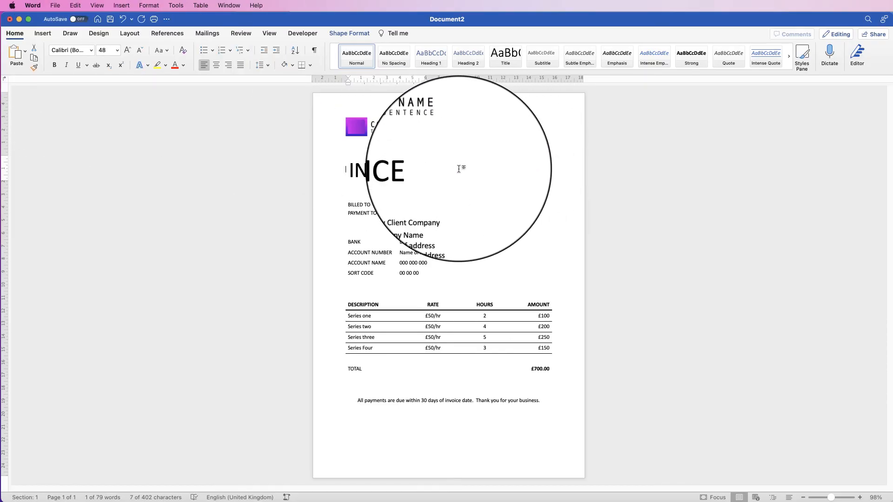
click(15, 60)
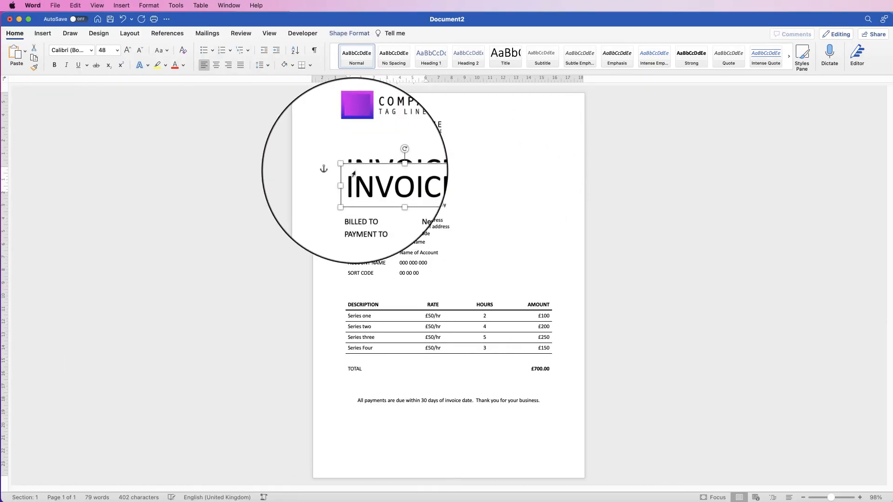
drag(395, 169, 527, 170)
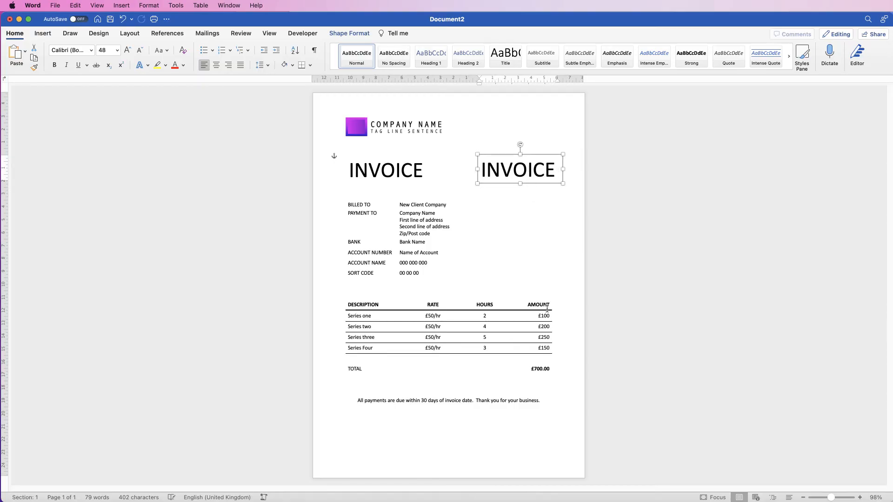
Replace the duplicate text box's text with "04 MAY 23" and widen the box leftwards to fit the date on one line.
double_click(505, 185)
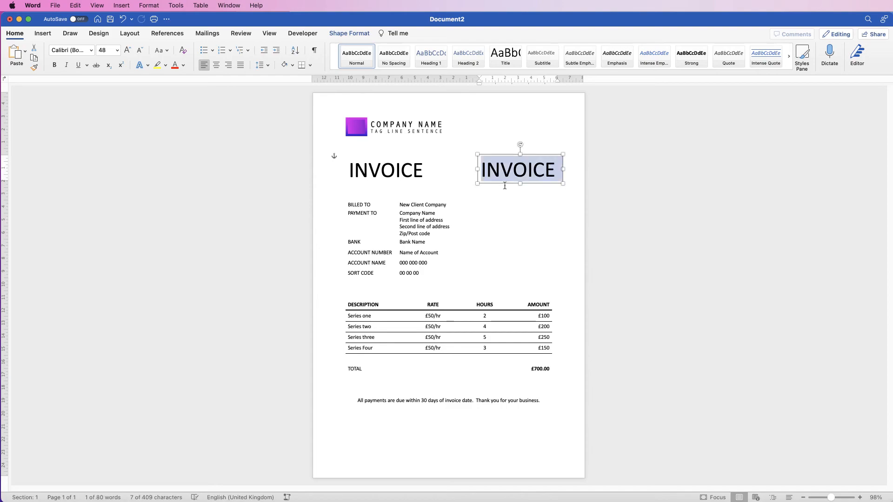
text(04 MAY 23)
drag(478, 169, 457, 169)
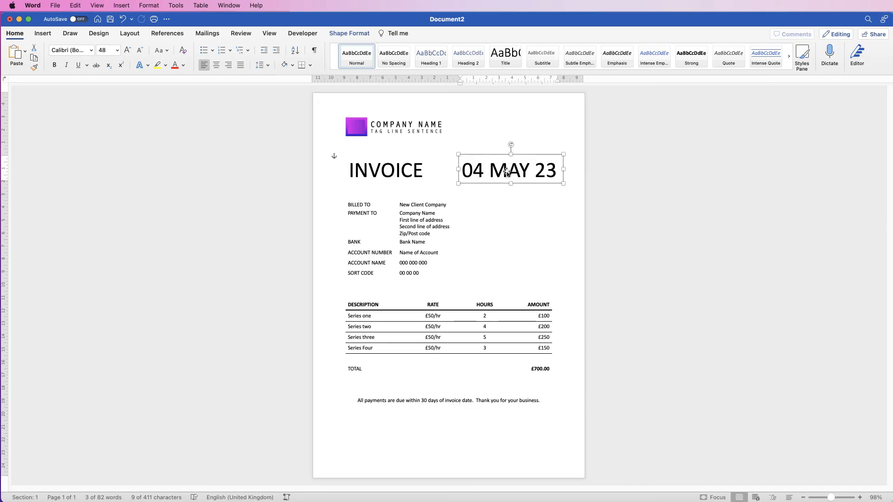
Align the INVOICE and date text boxes with each other using Align to Top.
shift+click(400, 170)
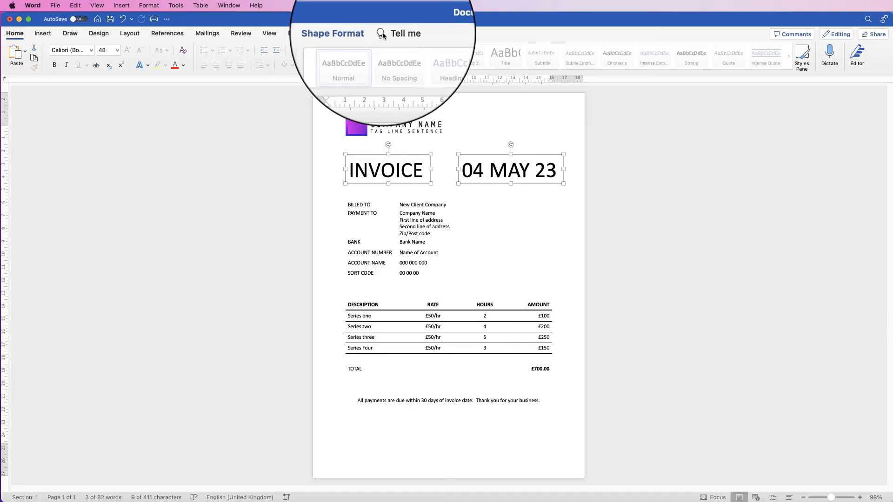
click(369, 39)
click(662, 54)
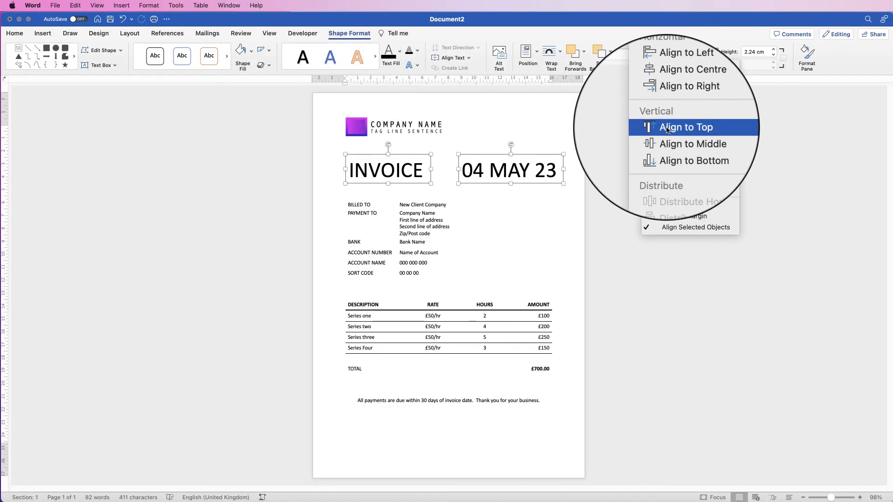
click(668, 127)
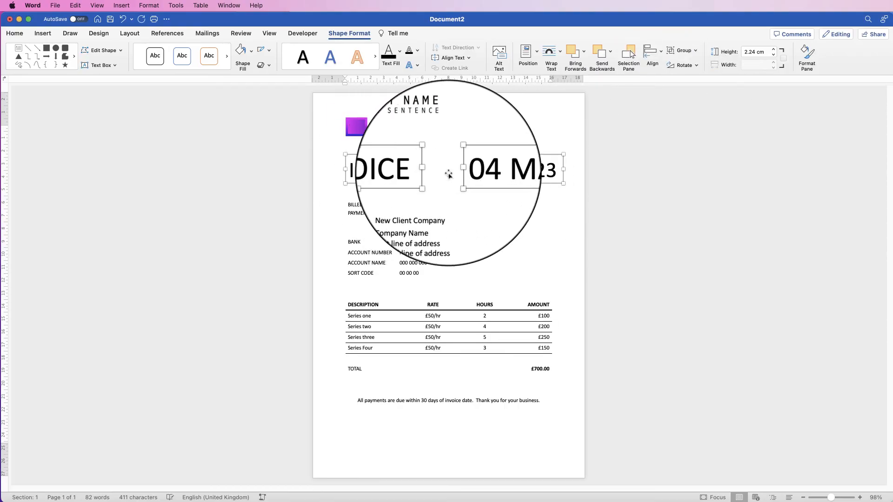
Nudge the INVOICE text box slightly left so its text lines up with the logo and table edge.
click(382, 168)
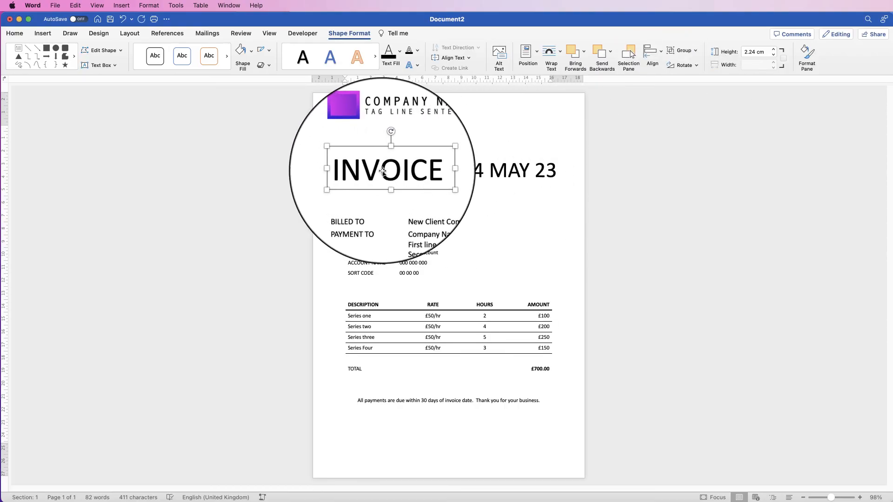
click(333, 200)
click(369, 171)
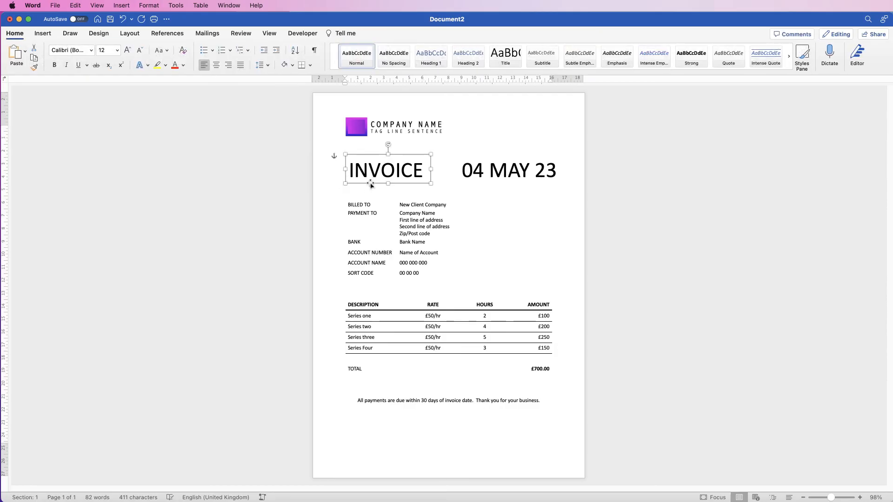
key(Left)
key(Left)
key(Left)
key(Left)
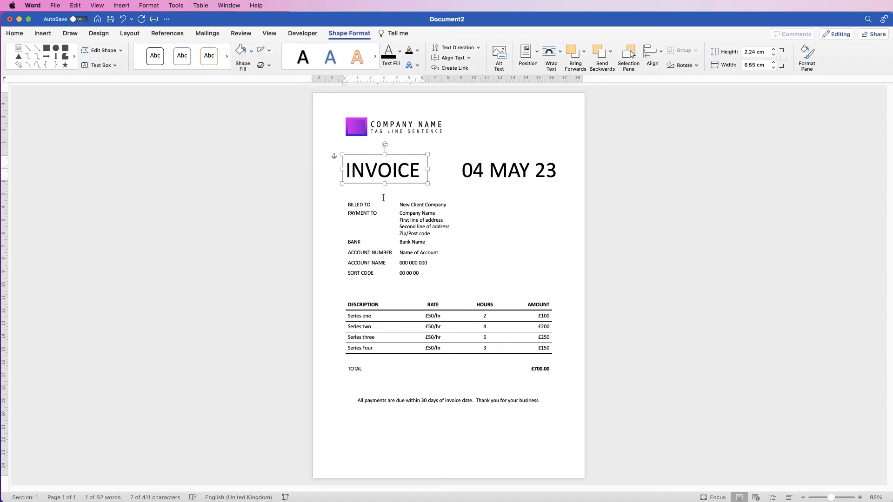
Group the INVOICE and date text boxes into one object, keeping the group in its original position.
shift+click(497, 170)
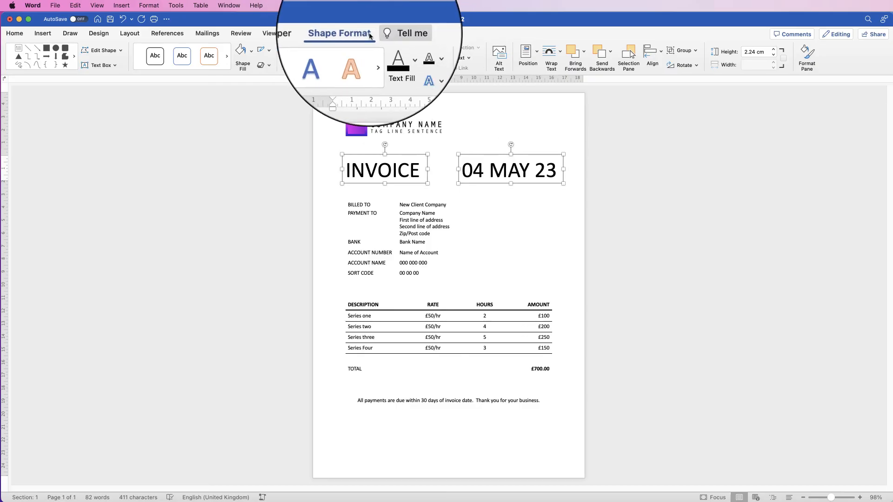
click(697, 51)
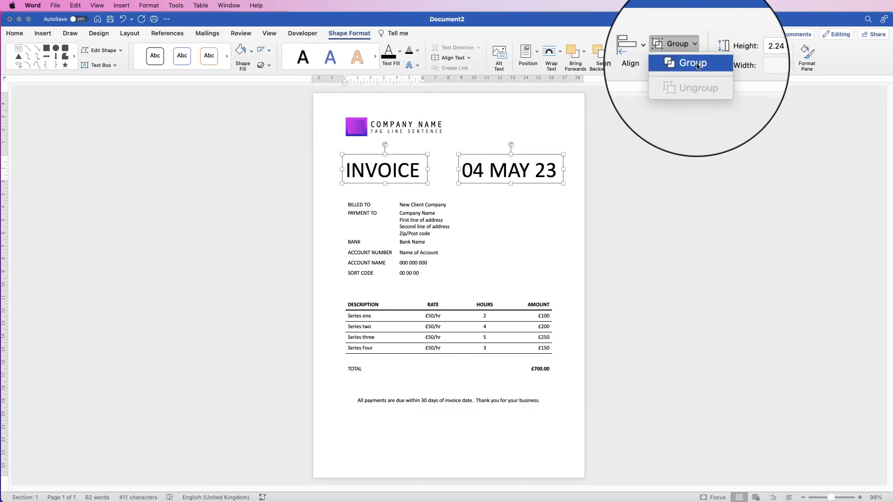
click(681, 60)
mouse_move(479, 171)
mouse_down()
mouse_move(518, 173)
mouse_move(476, 157)
mouse_move(482, 172)
mouse_up()
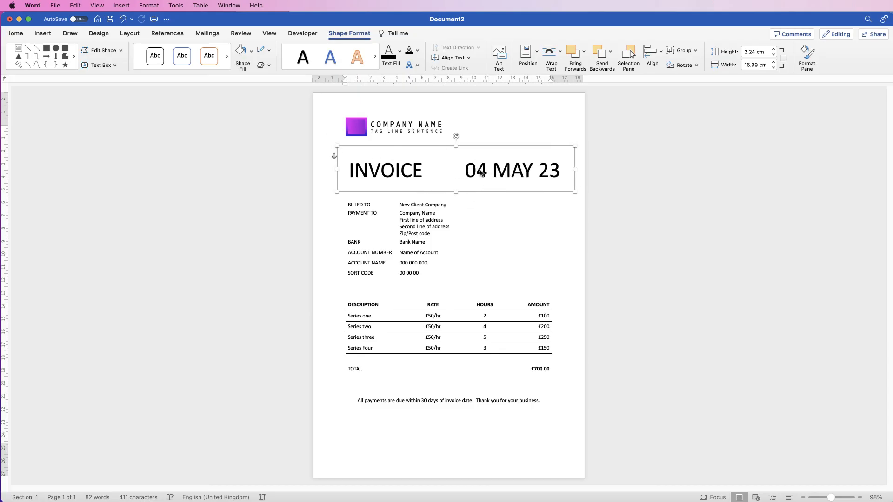
key(super+z)
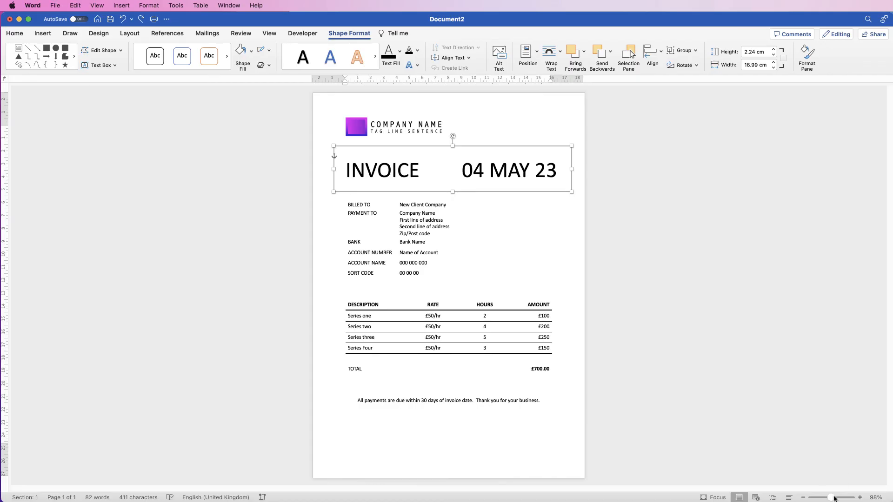
Add blank lines above the billing table to shift it down, away from the INVOICE heading.
drag(831, 499, 823, 499)
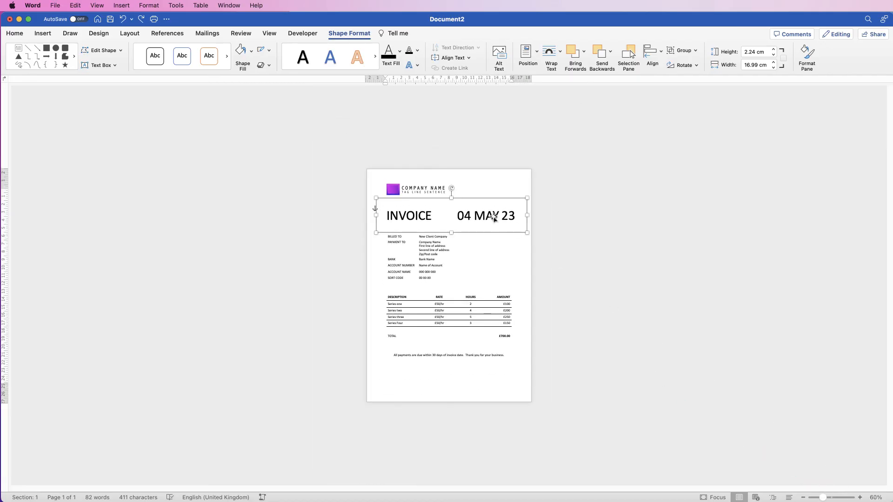
click(481, 265)
click(413, 226)
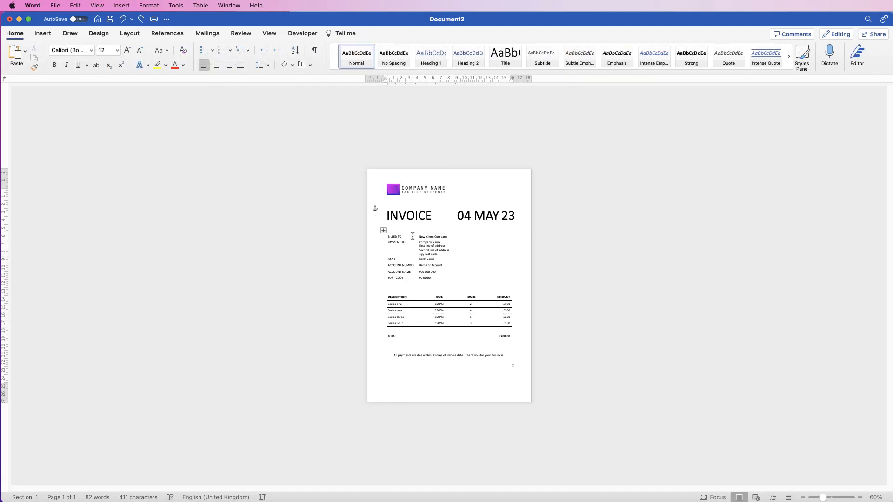
key(Return)
key(Return)
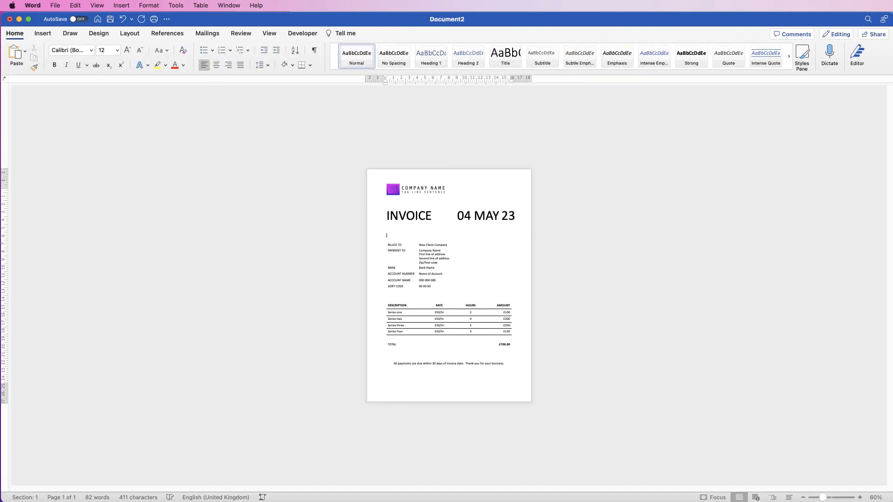
key(Return)
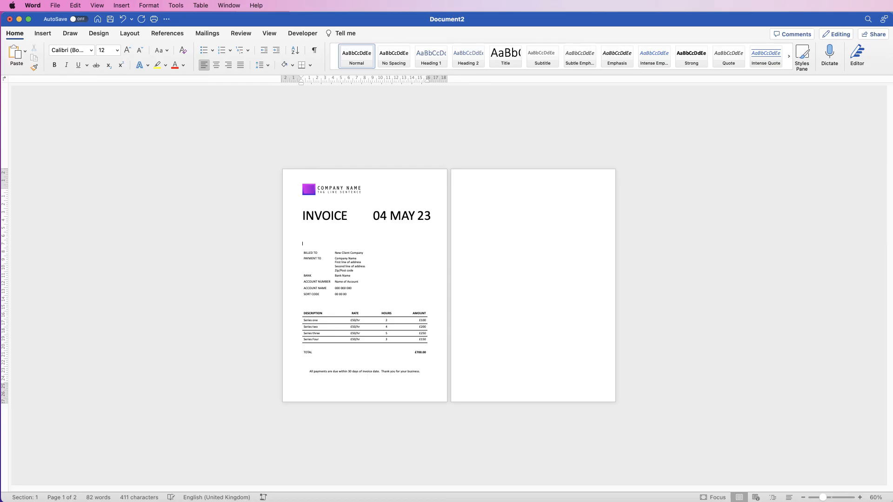
Nudge the grouped INVOICE and date heading down towards the billing table.
click(419, 232)
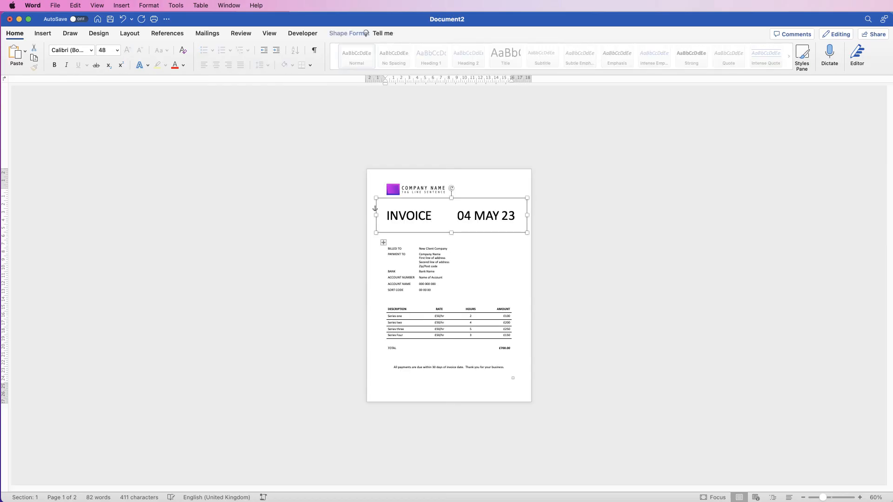
key(Down)
key(Down)
key(Down)
key(Down)
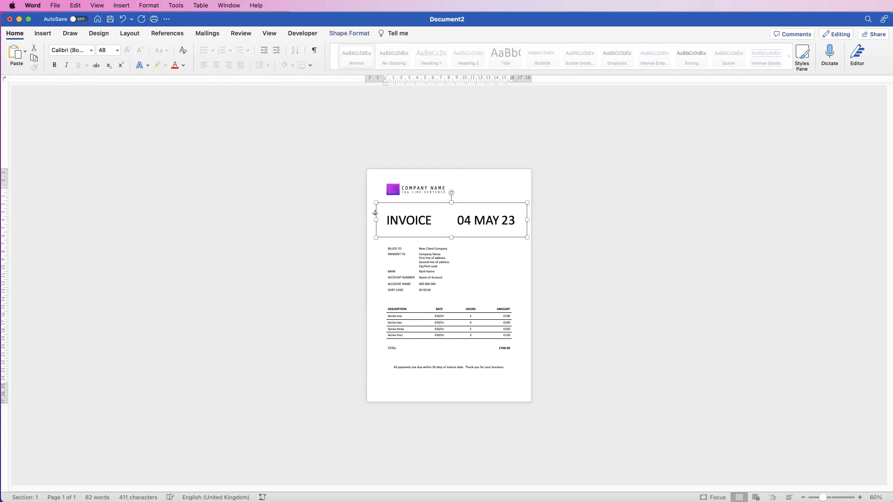
Nudge the company logo down to sit closer above the INVOICE heading.
click(419, 189)
key(Down)
key(Down)
key(Down)
key(Down)
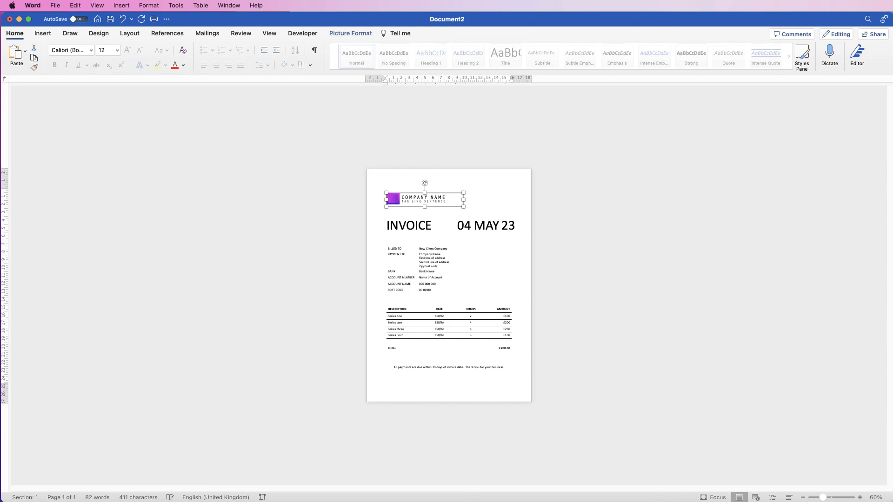
click(512, 254)
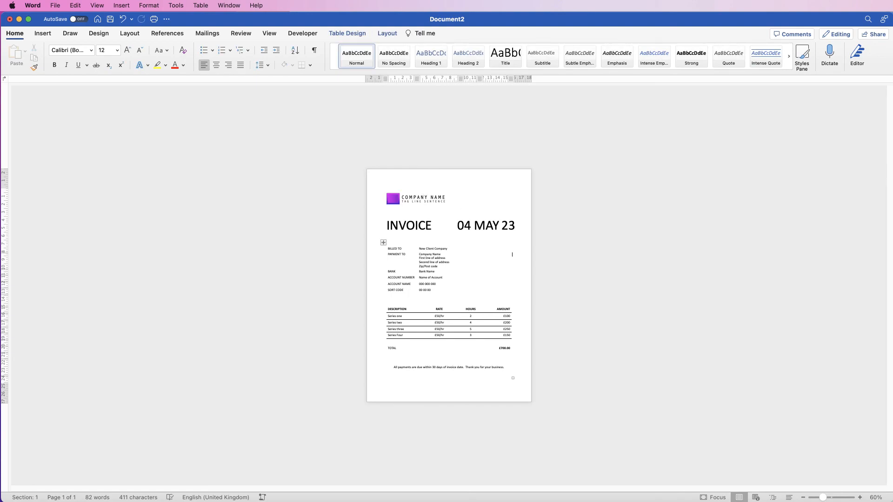
scroll(449, 285, up, 5)
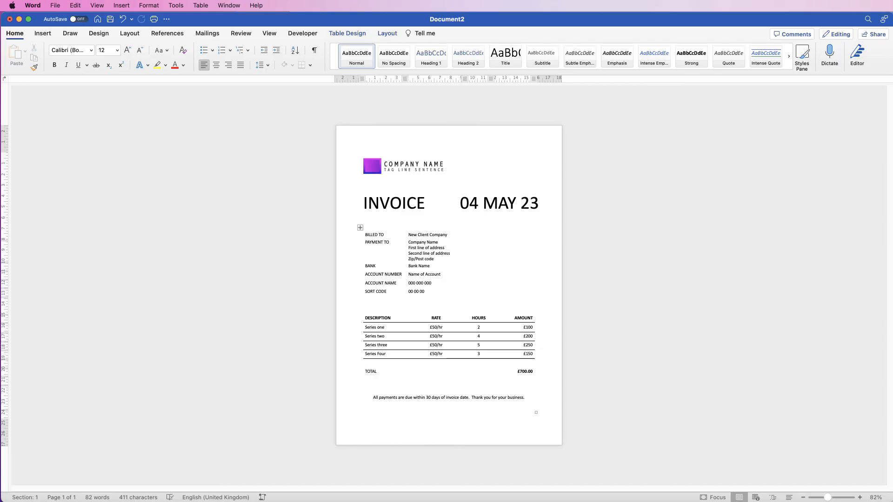
click(54, 5)
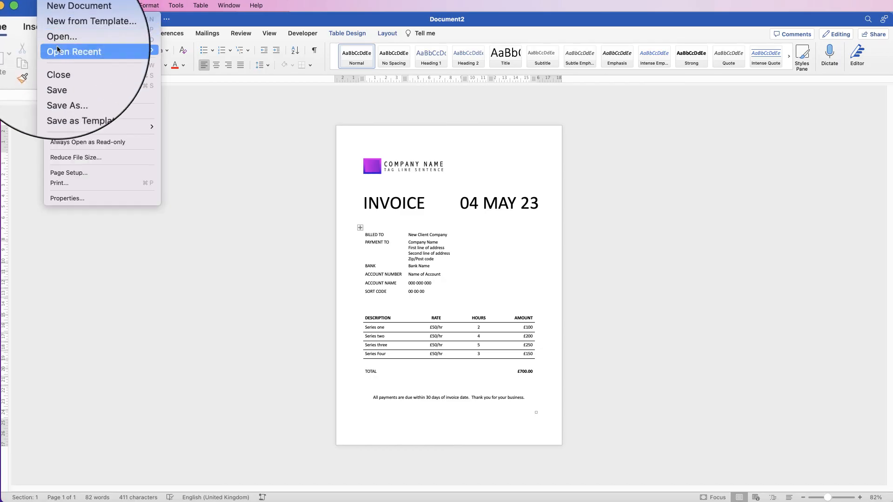
click(57, 100)
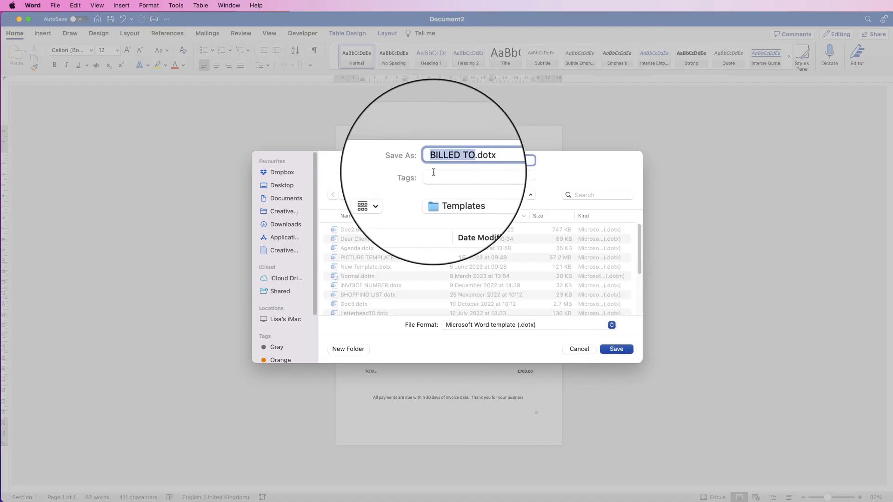
click(581, 350)
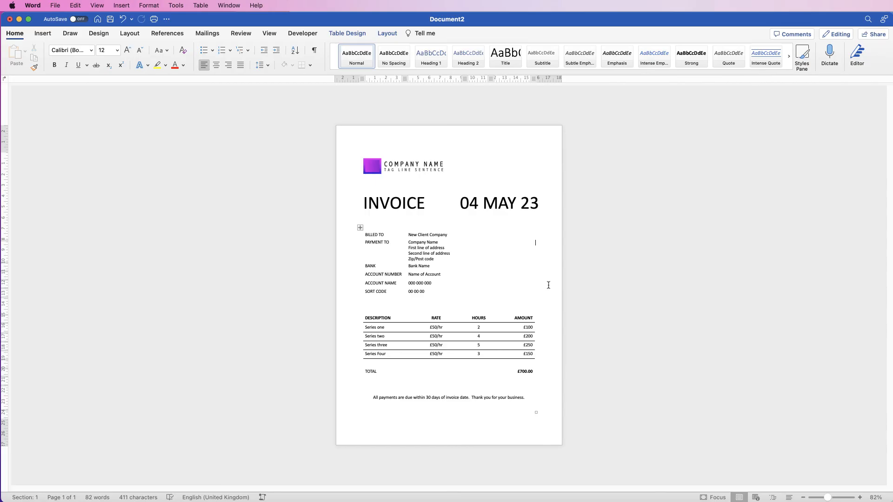